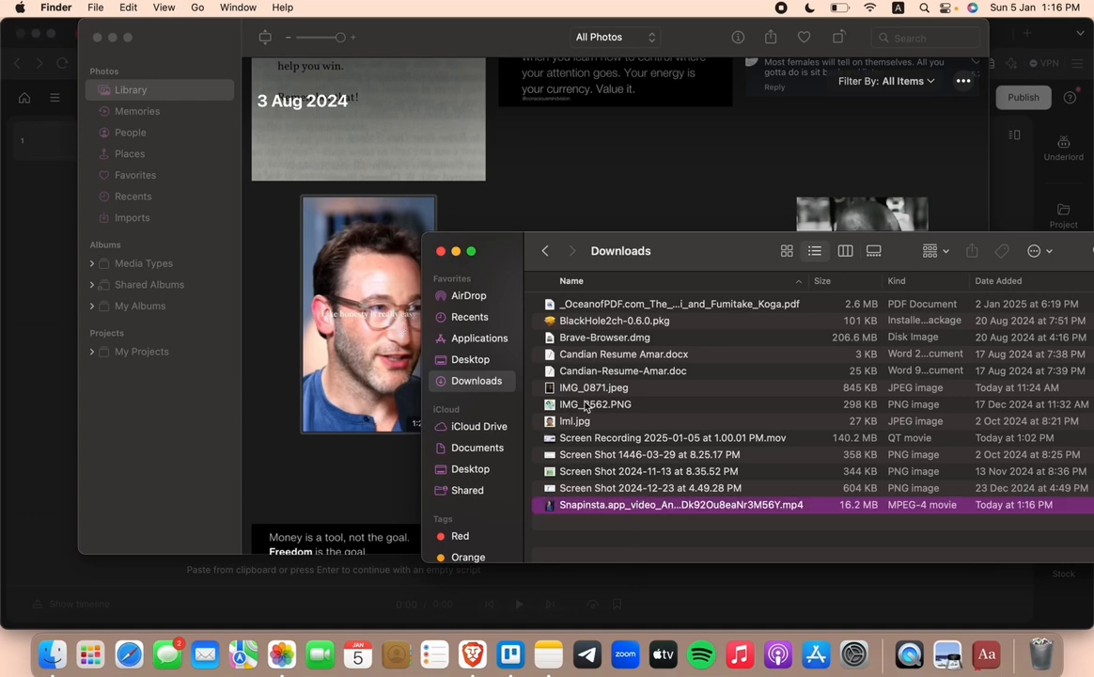
Step: Import the Snapinsta.app MP4 video from the Downloads folder and accept English transcription with one speaker
left_click(441, 250)
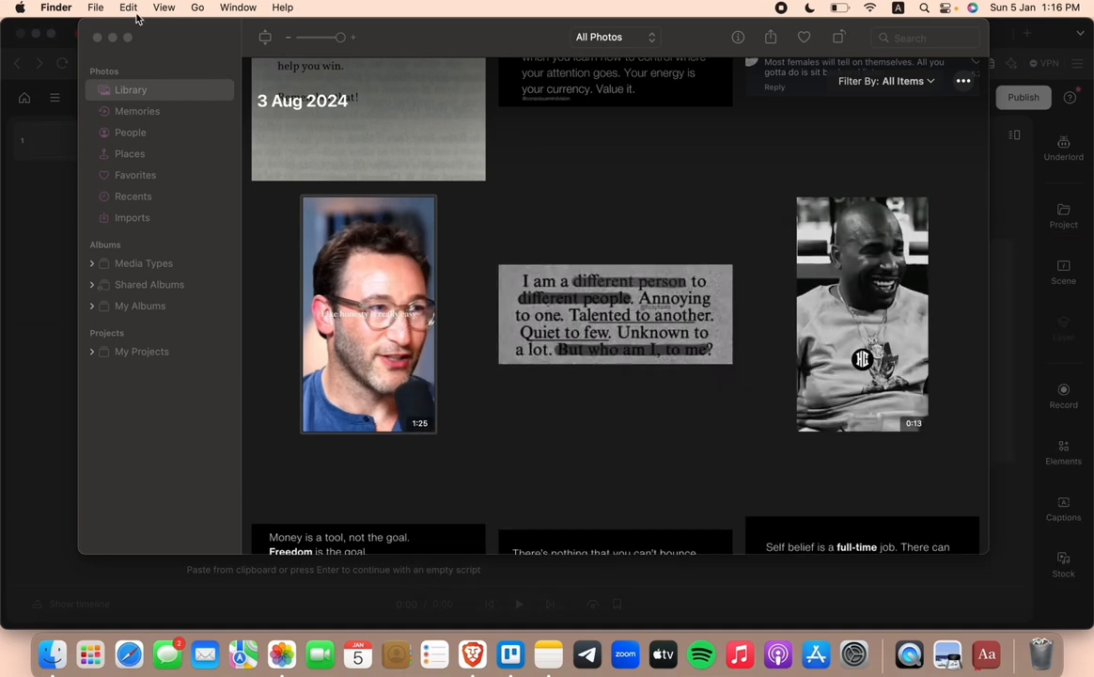
left_click(112, 37)
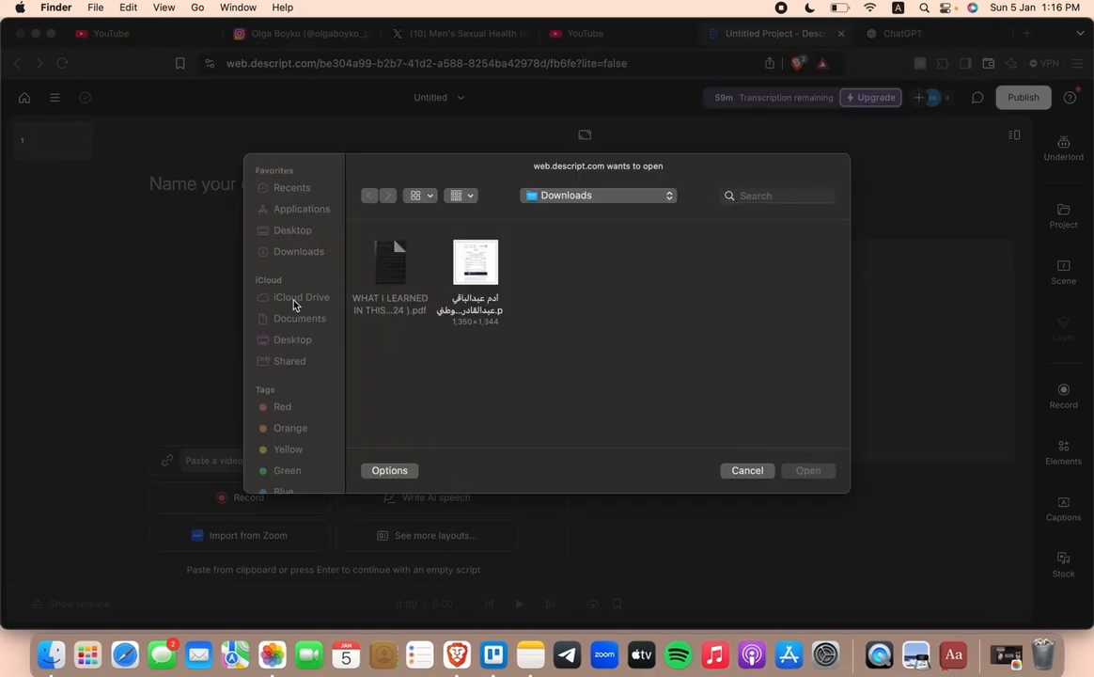
left_click(302, 260)
left_click(311, 252)
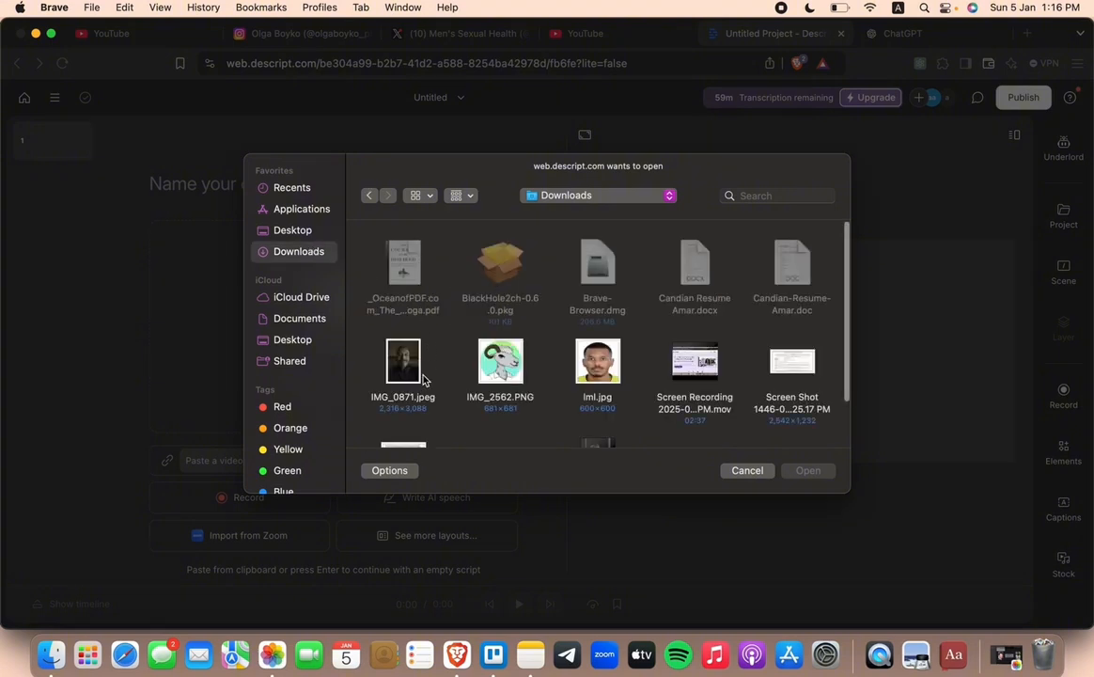
scroll(423, 379, "down", 3)
left_click(587, 388)
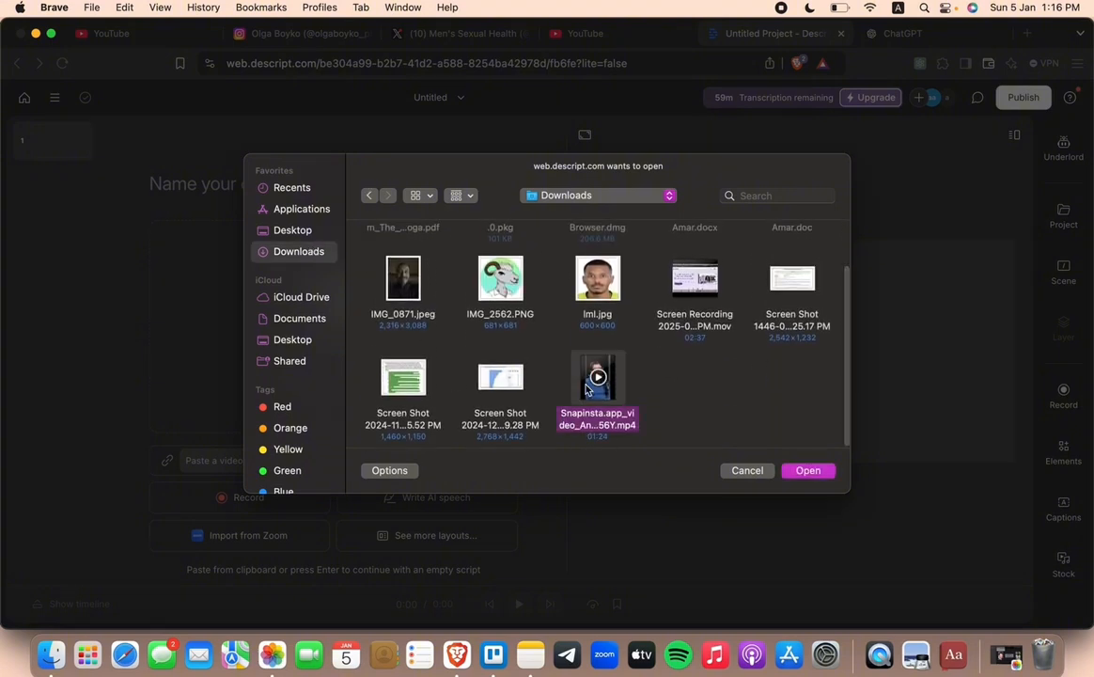
double_click(586, 388)
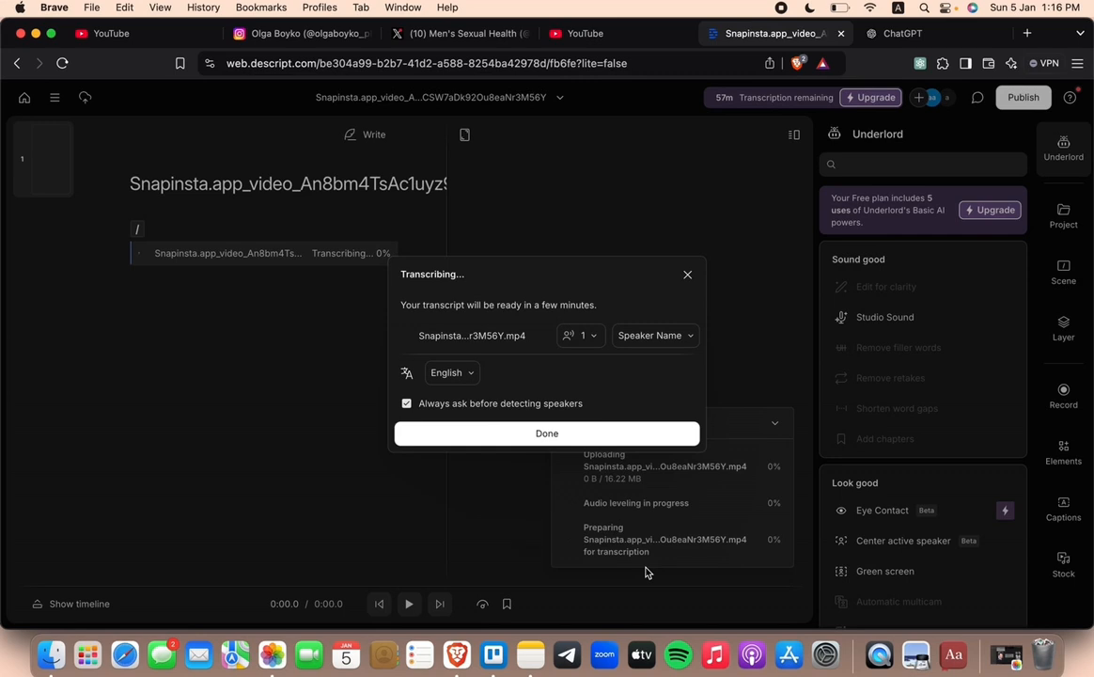
left_click(573, 433)
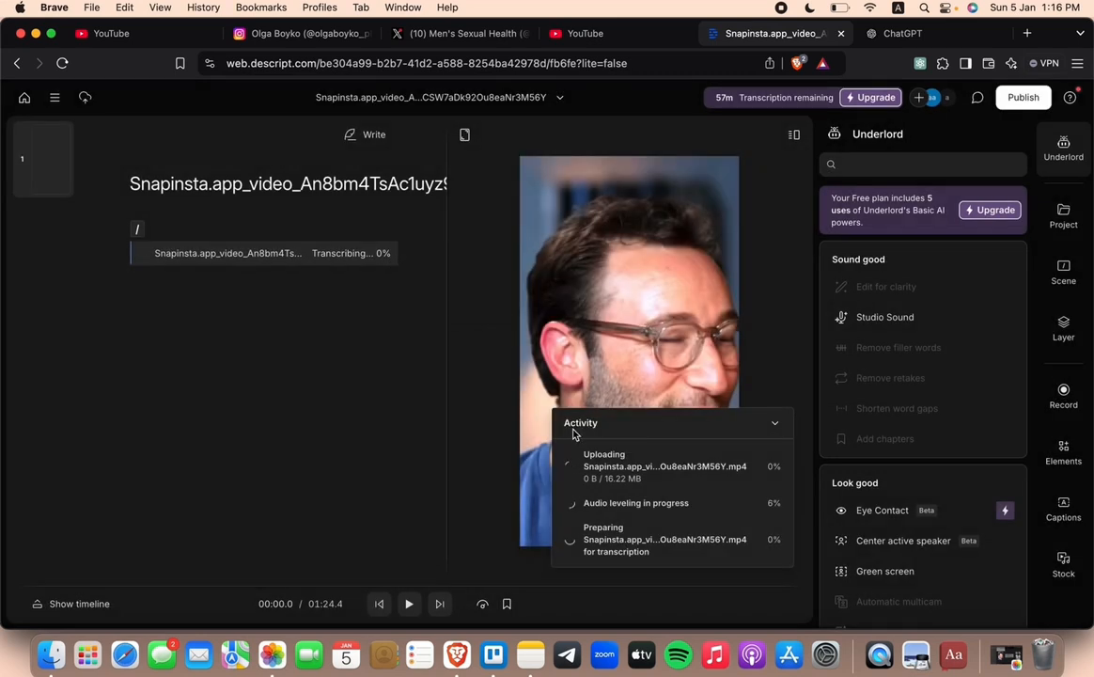
left_click(777, 428)
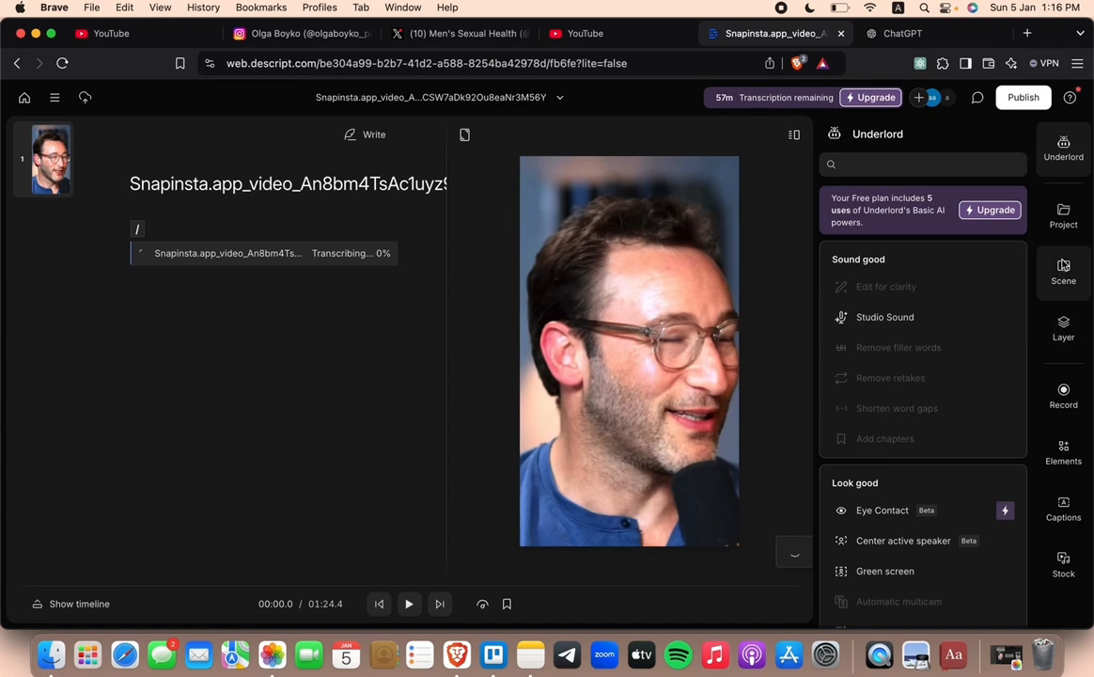
Step: Examine Underlord's sound, look, repurpose, publish and write tools, and read through the video's generated transcript
scroll(993, 321, "down", 1)
scroll(994, 321, "down", 1)
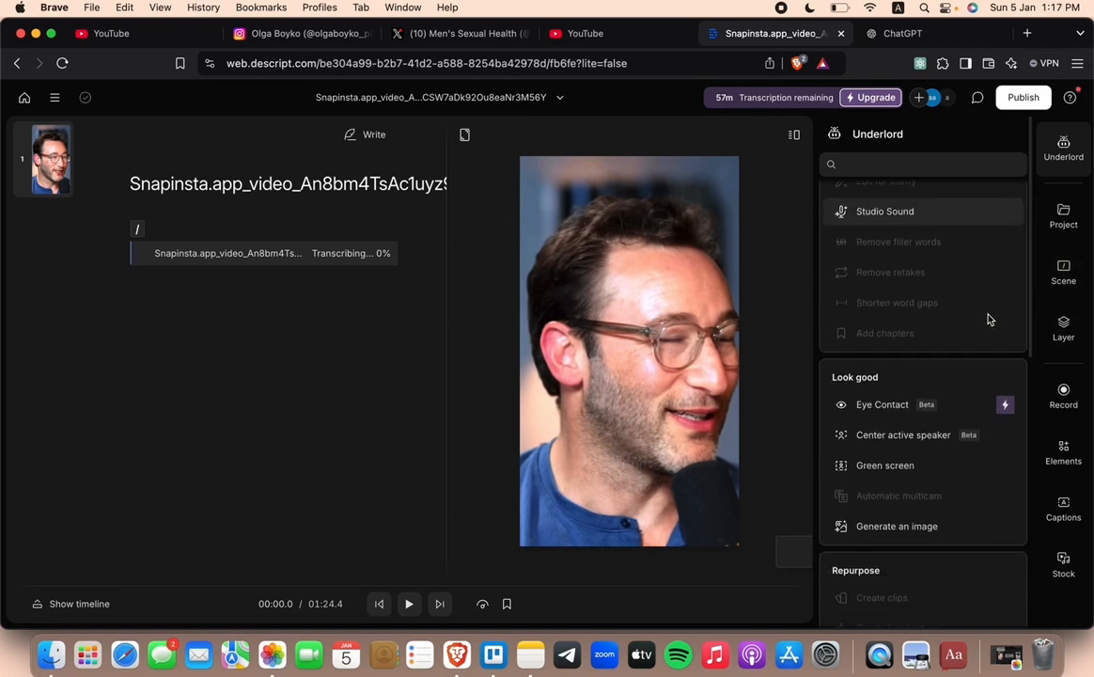
mouse_move(916, 303)
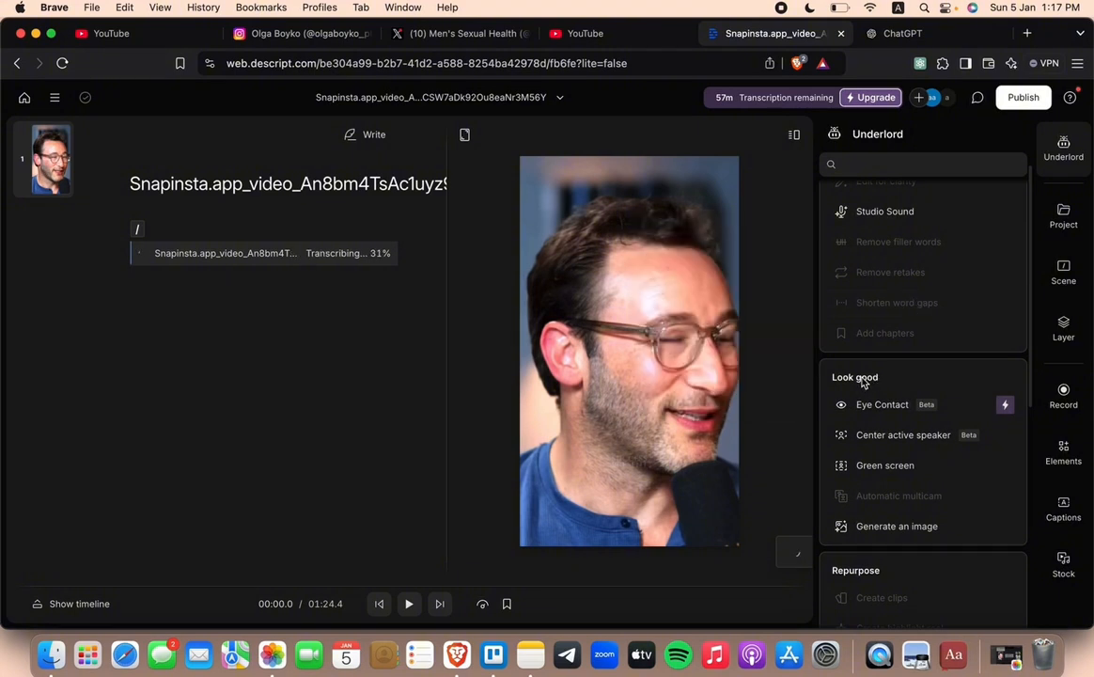
scroll(864, 466, "down", 1)
scroll(863, 467, "down", 3)
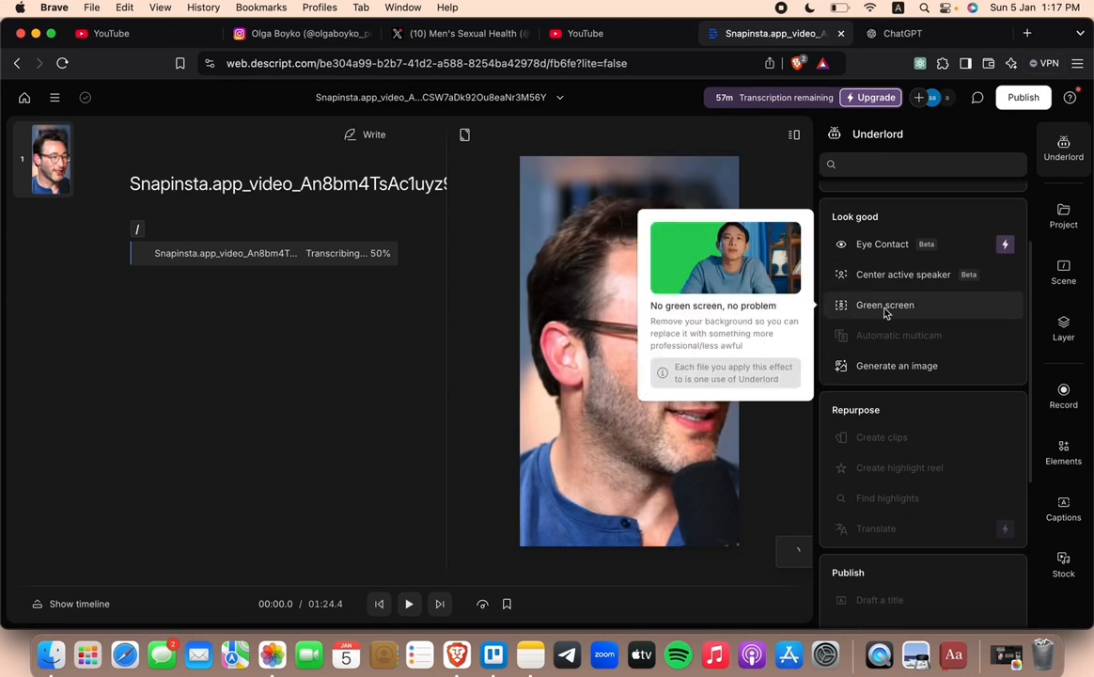
mouse_move(909, 336)
scroll(916, 308, "down", 1)
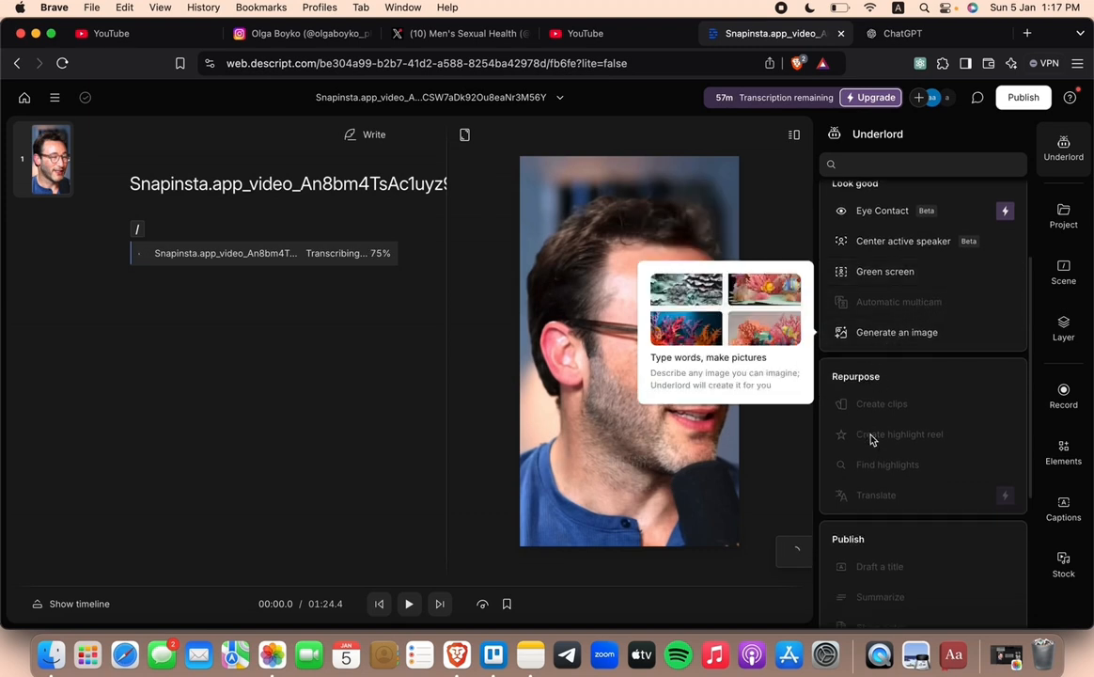
scroll(872, 440, "down", 1)
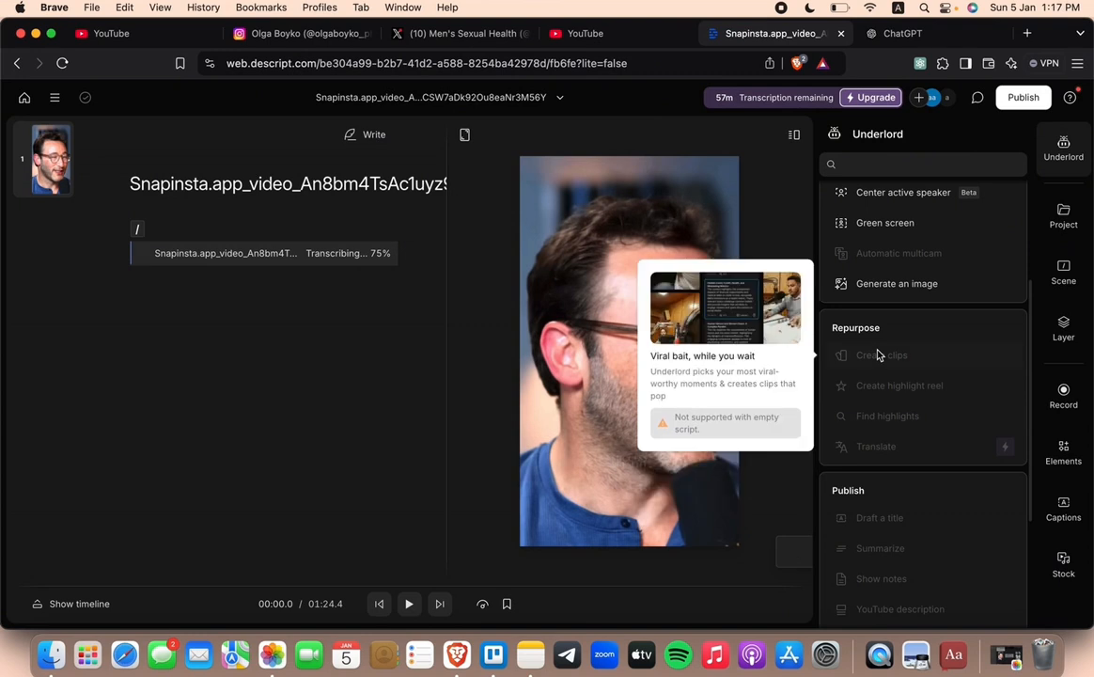
mouse_move(886, 402)
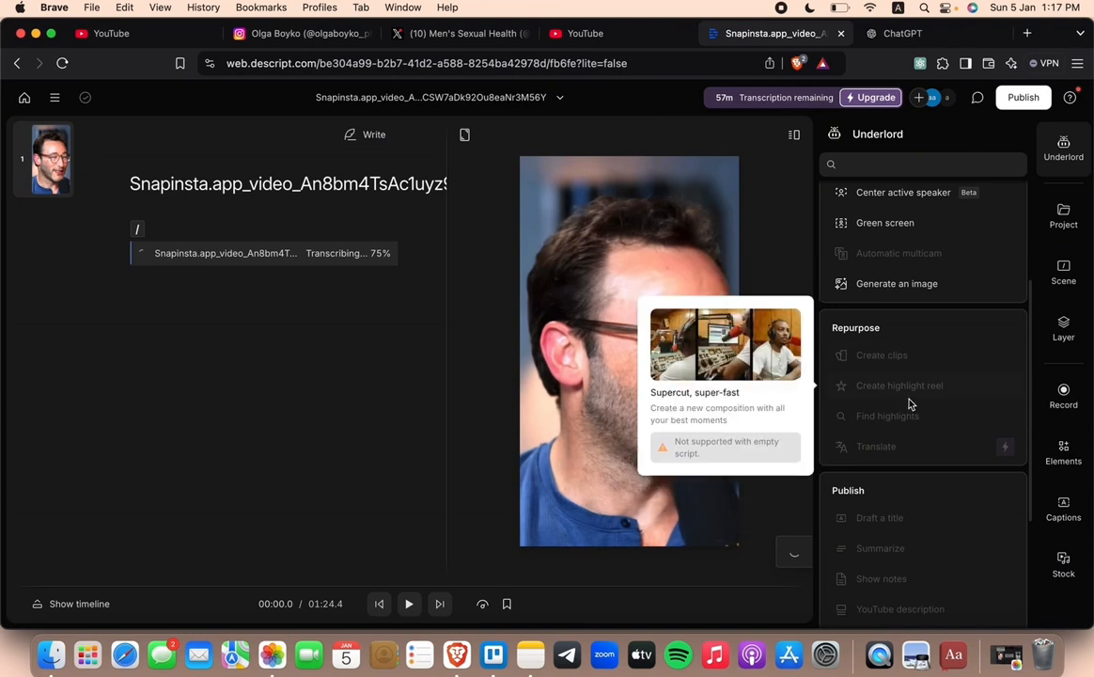
mouse_move(884, 424)
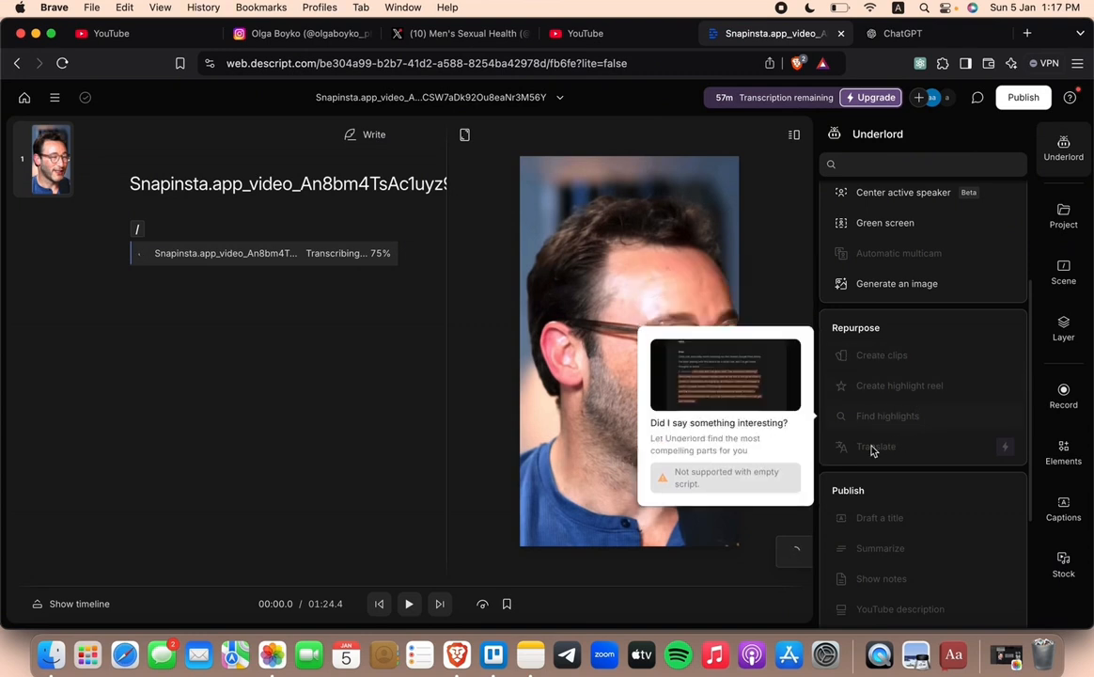
scroll(915, 455, "down", 3)
mouse_move(882, 377)
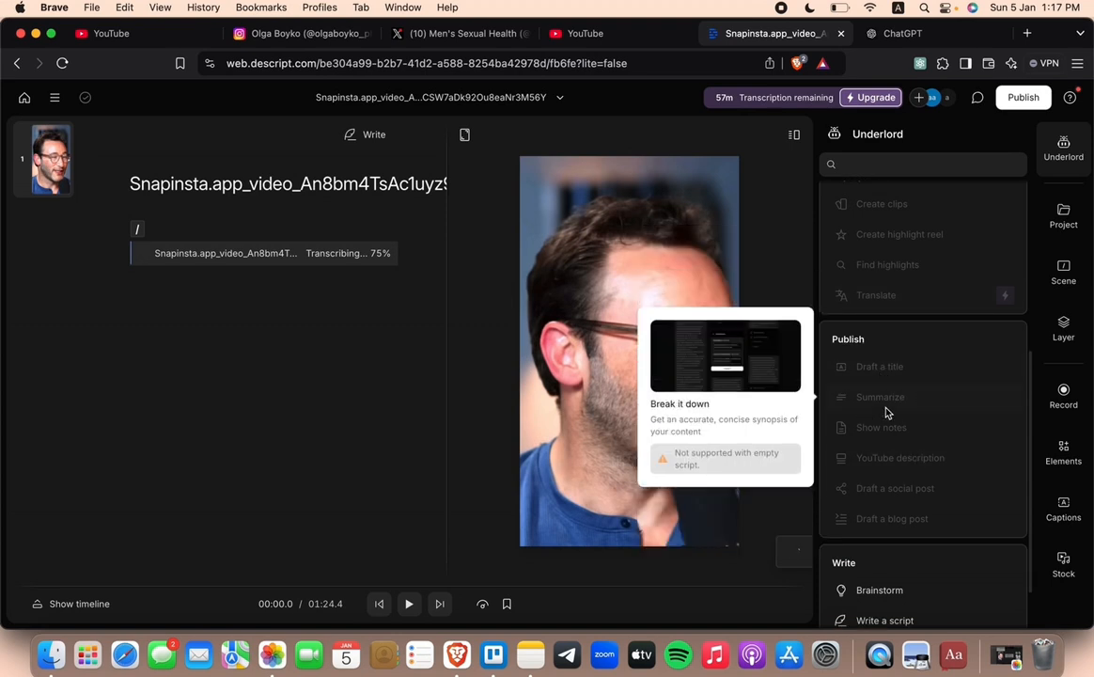
mouse_move(889, 446)
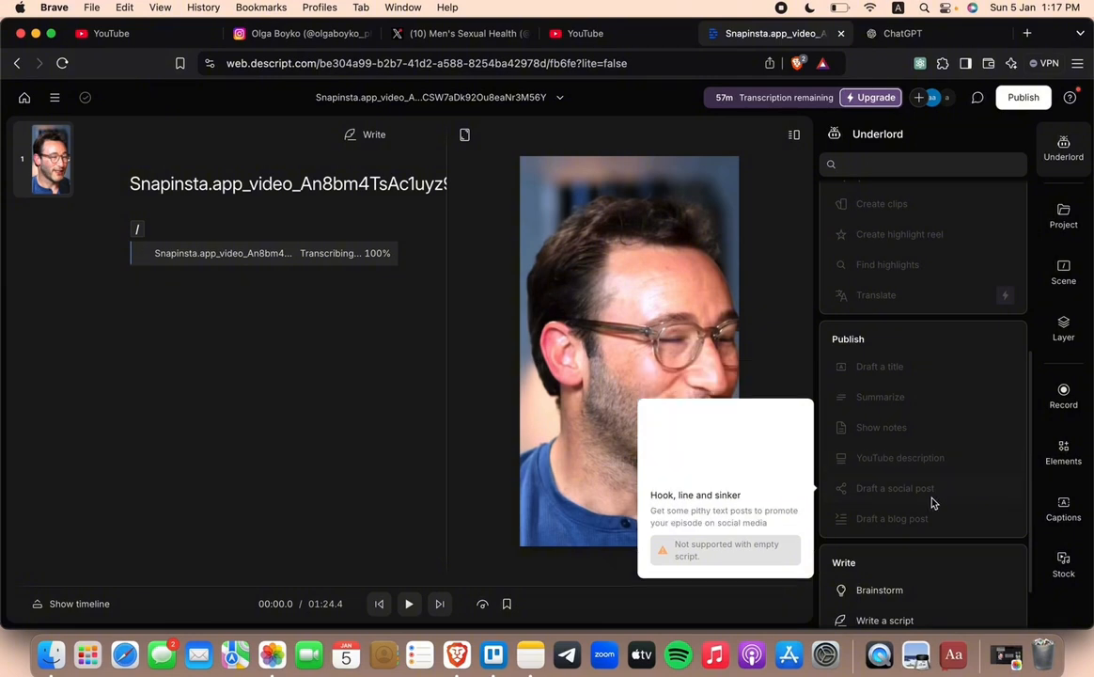
mouse_move(874, 518)
scroll(881, 518, "down", 2)
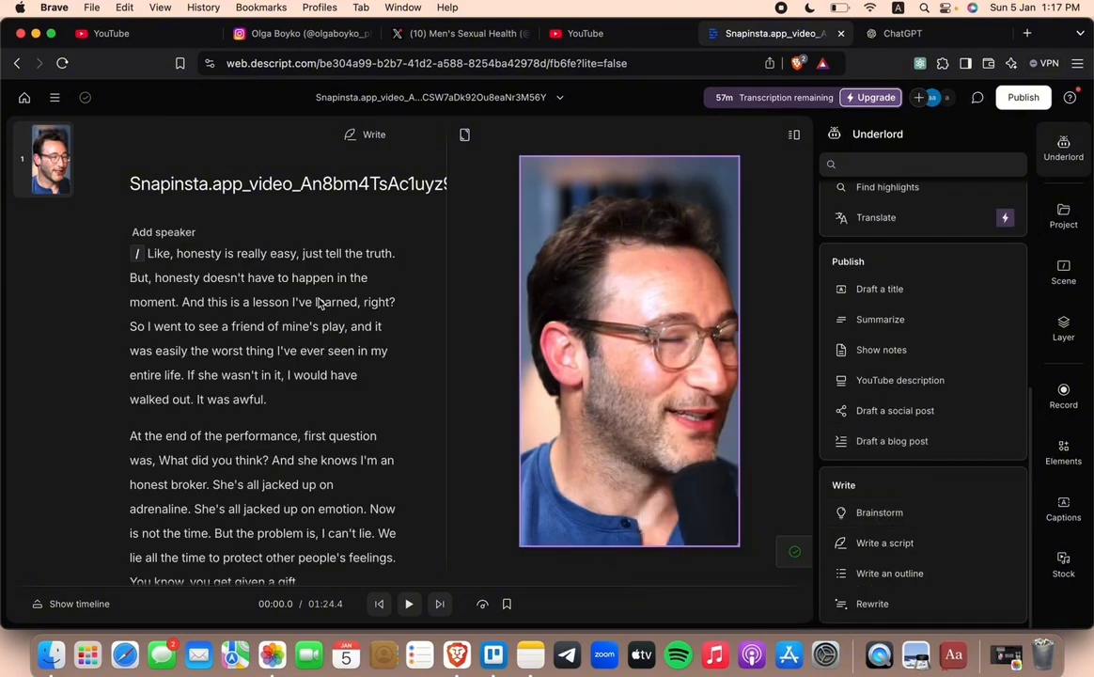
scroll(299, 293, "down", 2)
scroll(299, 292, "down", 10)
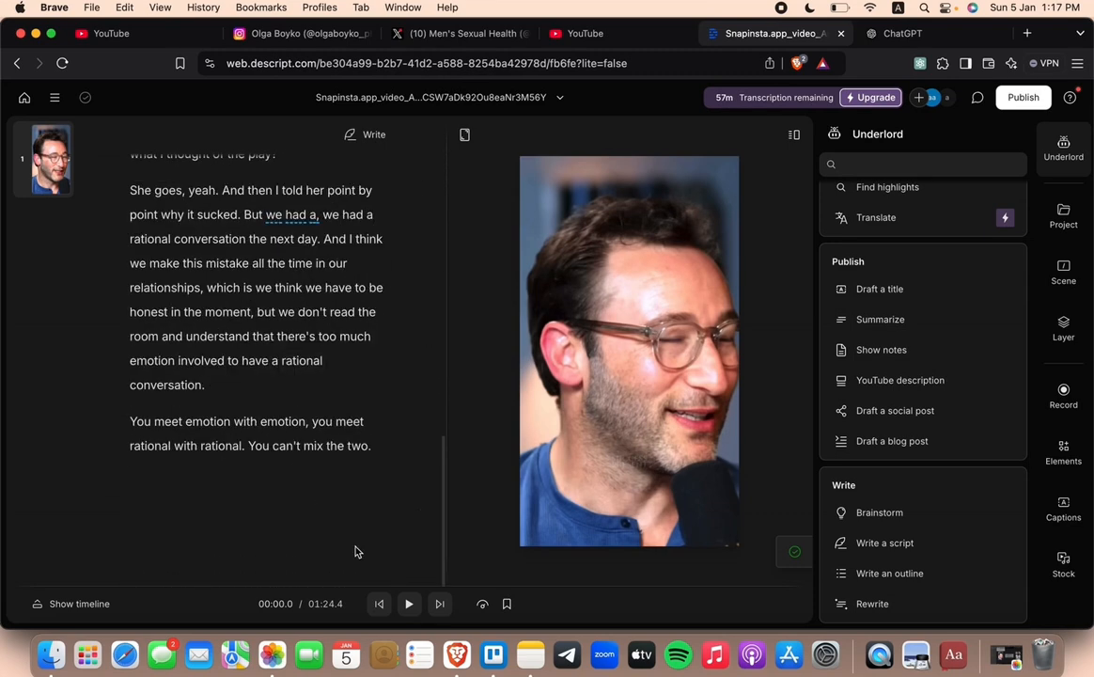
scroll(357, 373, "up", 12)
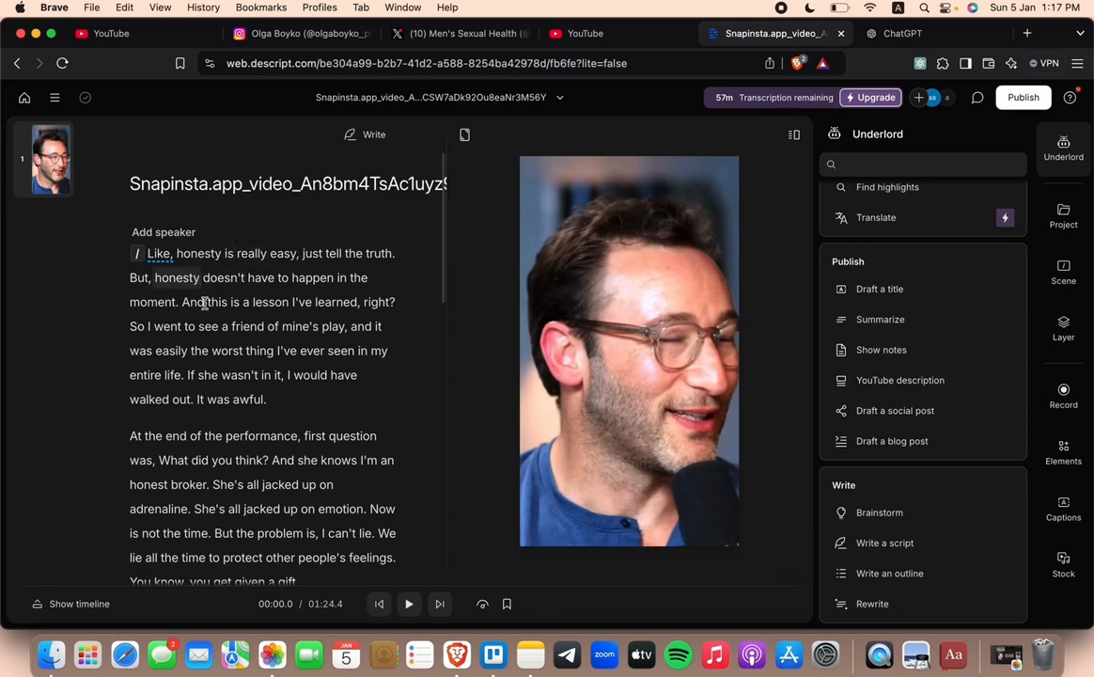
Step: Run Underlord's Remove retakes on the script and accept the suggested cut of "we had a,"
scroll(848, 562, "up", 5)
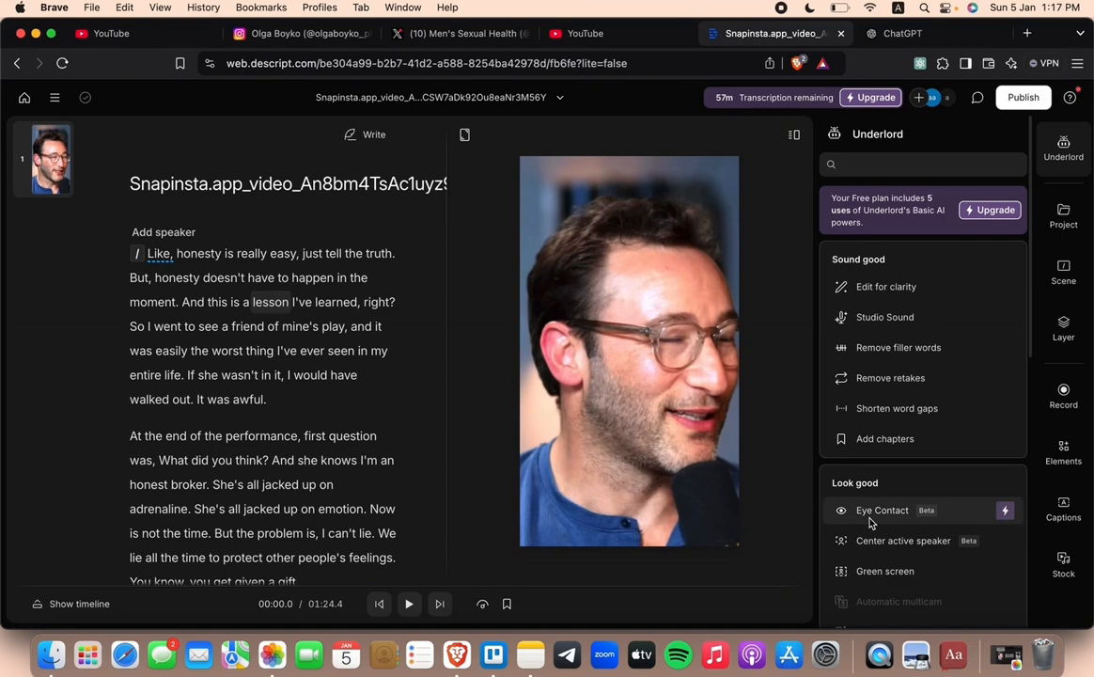
scroll(870, 522, "down", 3)
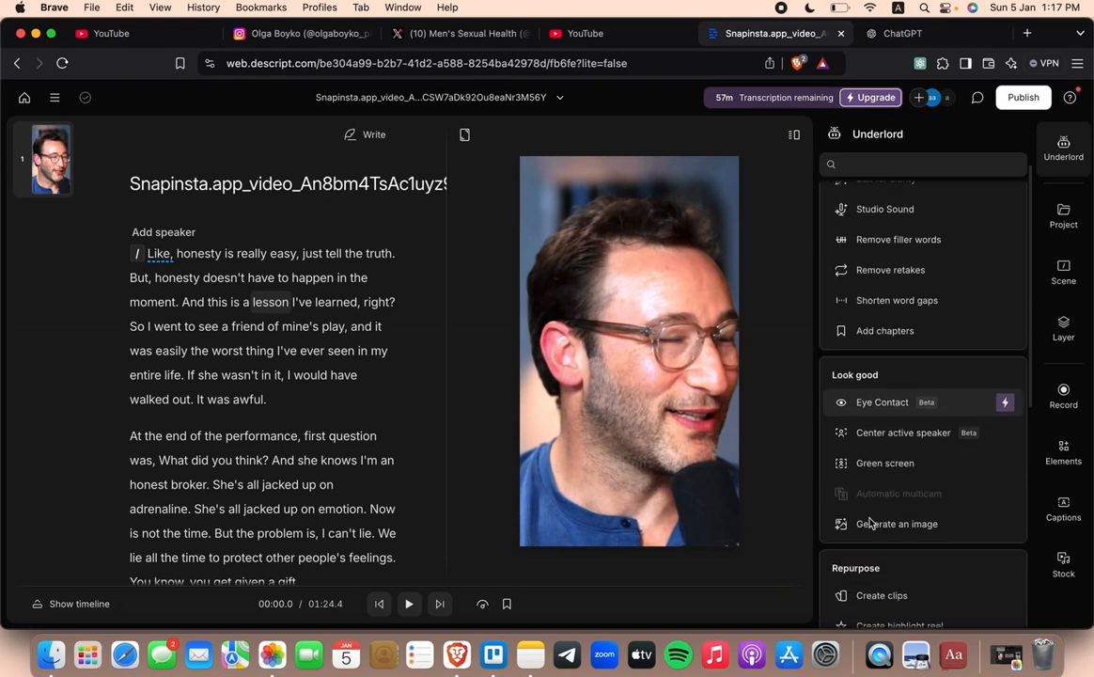
left_click(884, 268)
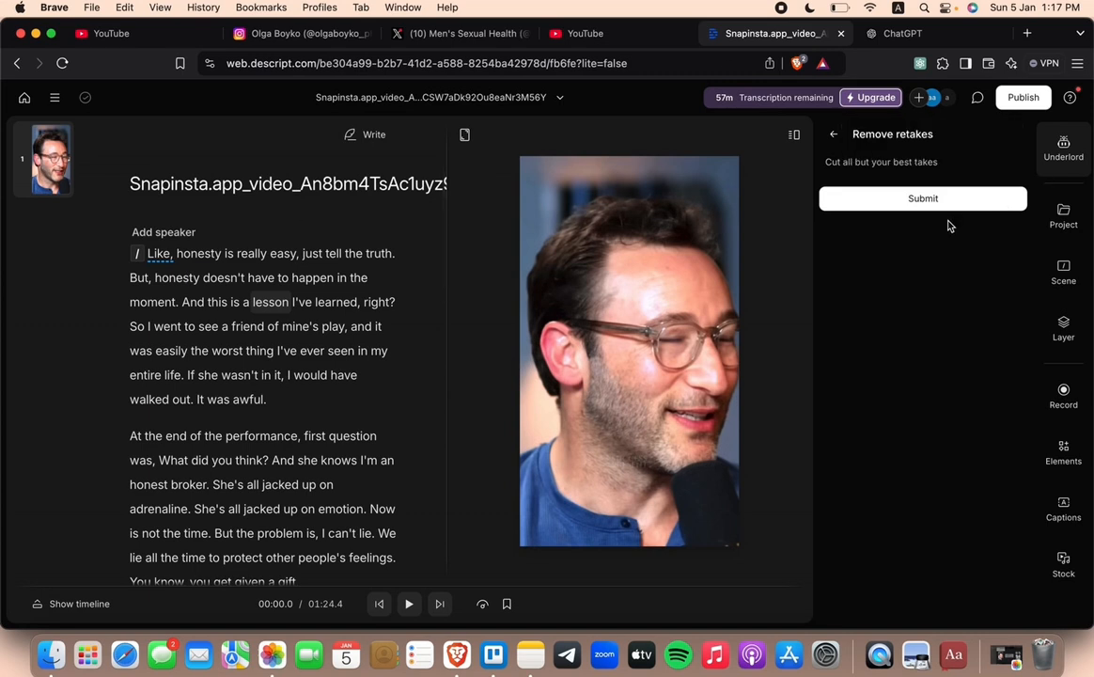
left_click(968, 205)
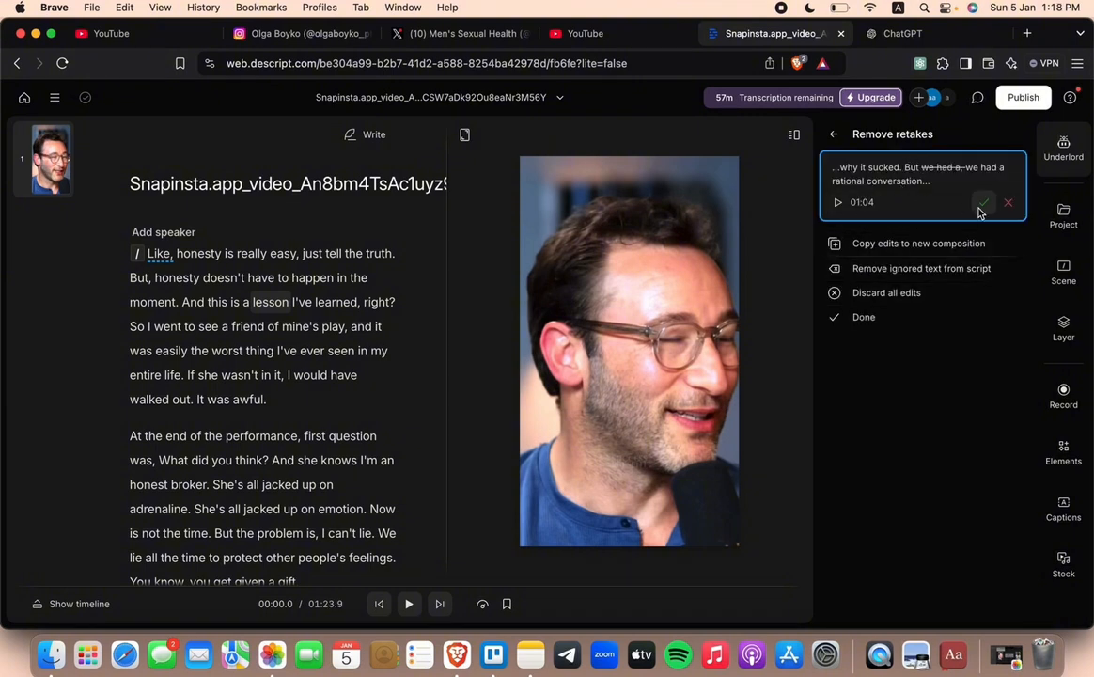
left_click(982, 204)
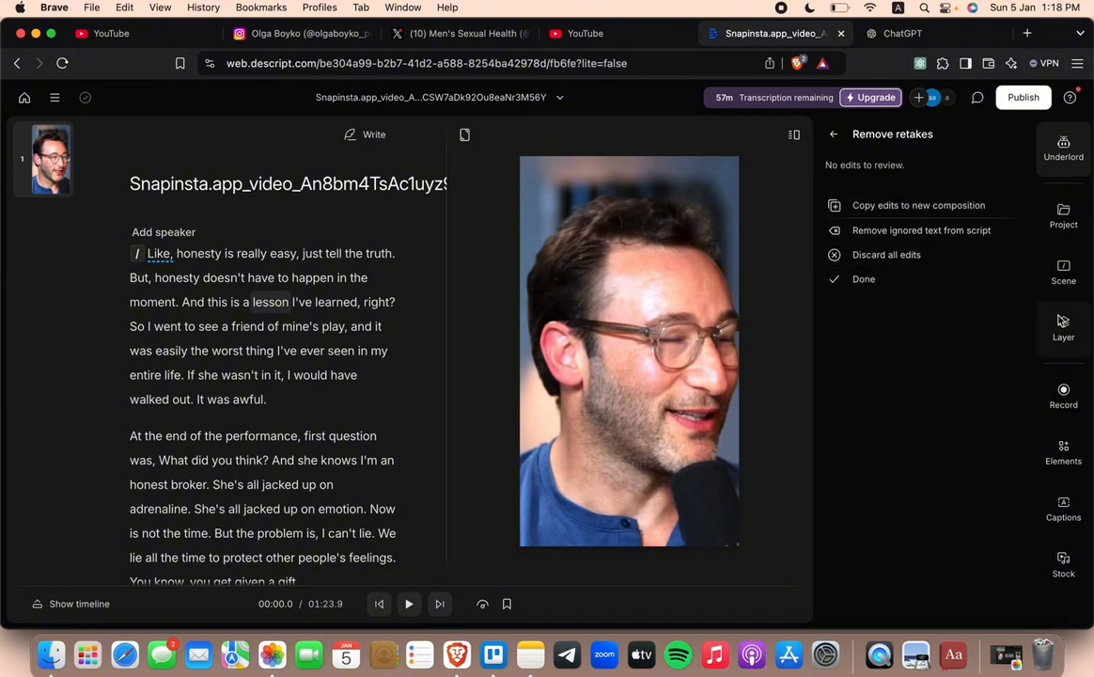
Step: Enable the Shadow effect on the script layer and set the shadow color to dark red
left_click(1064, 340)
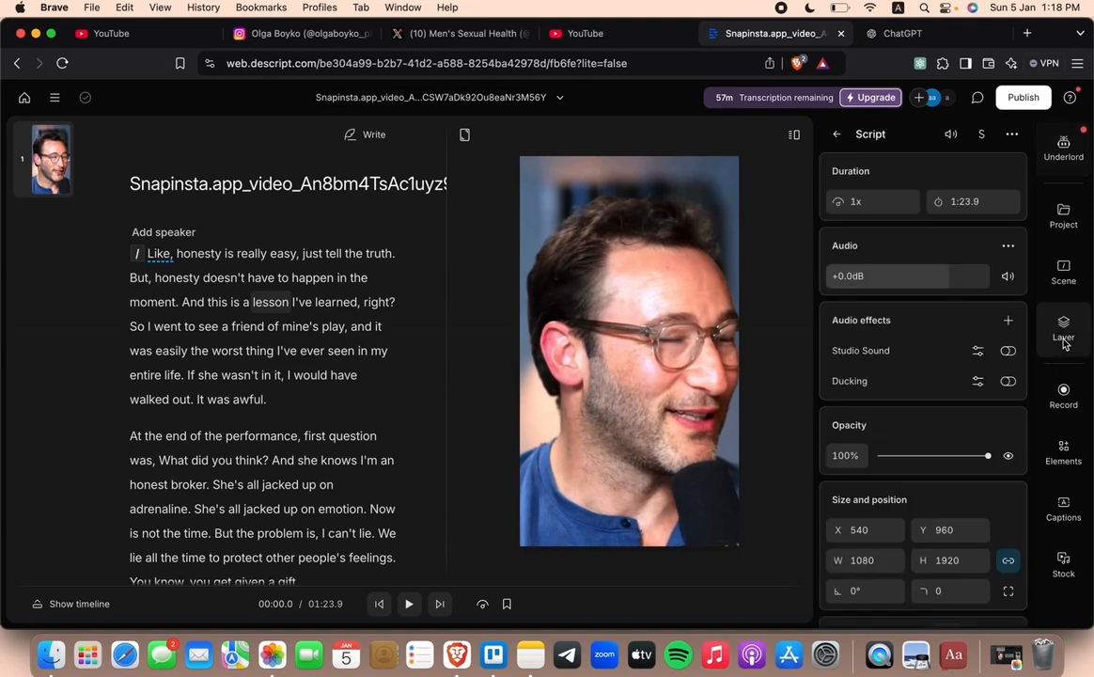
scroll(918, 390, "down", 3)
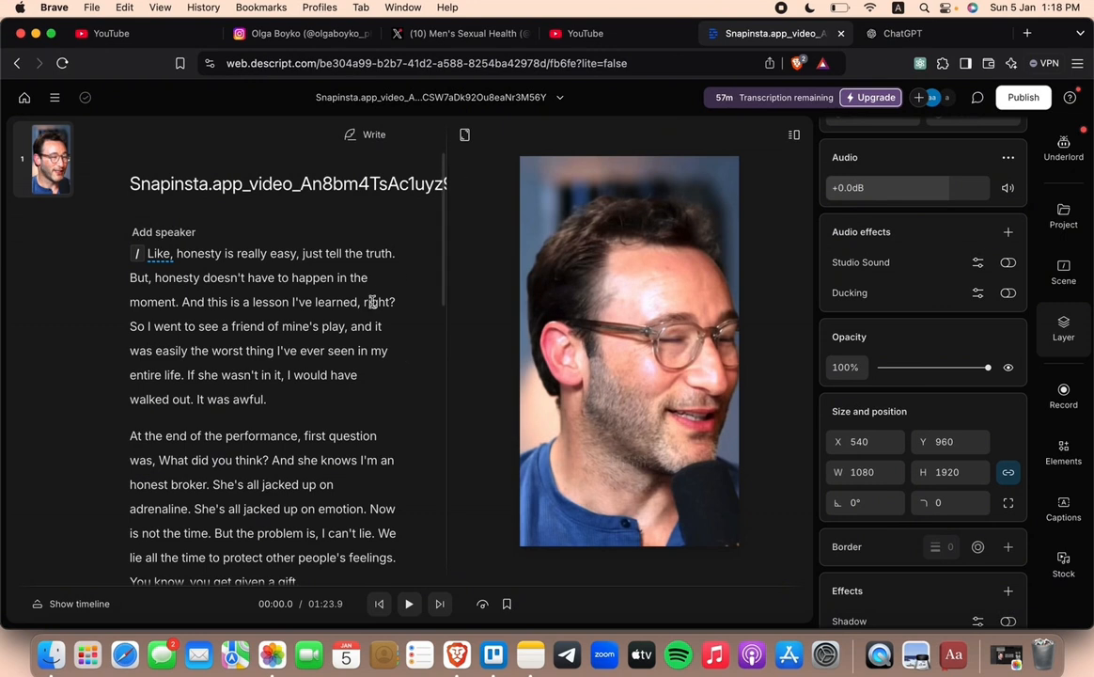
scroll(902, 387, "down", 2)
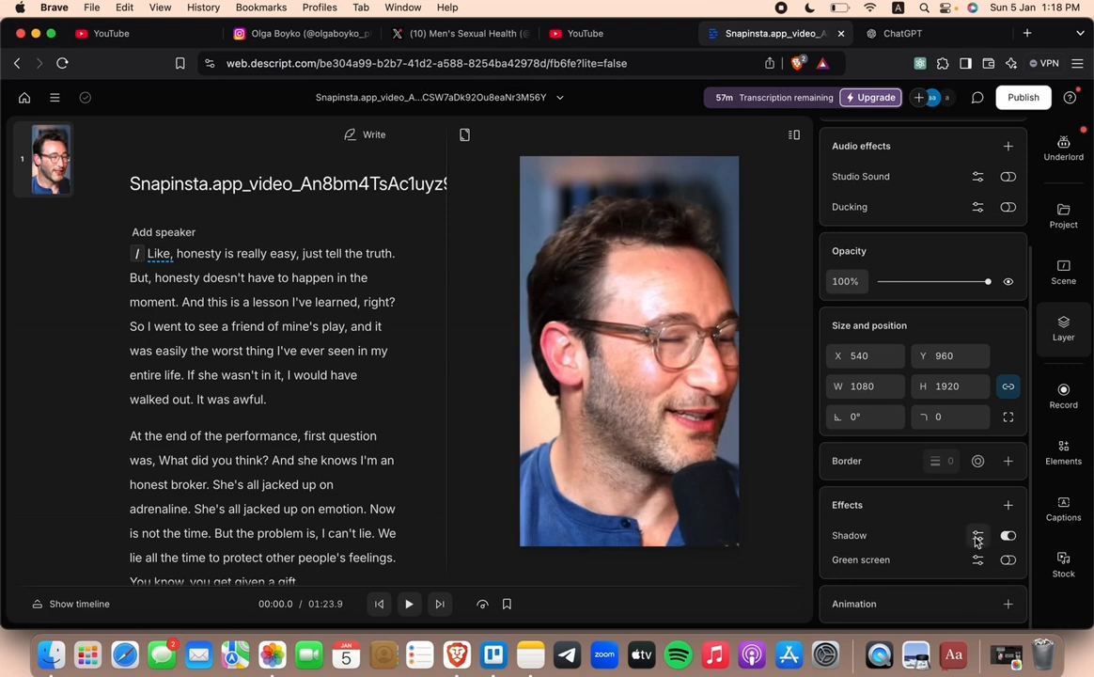
left_click(977, 535)
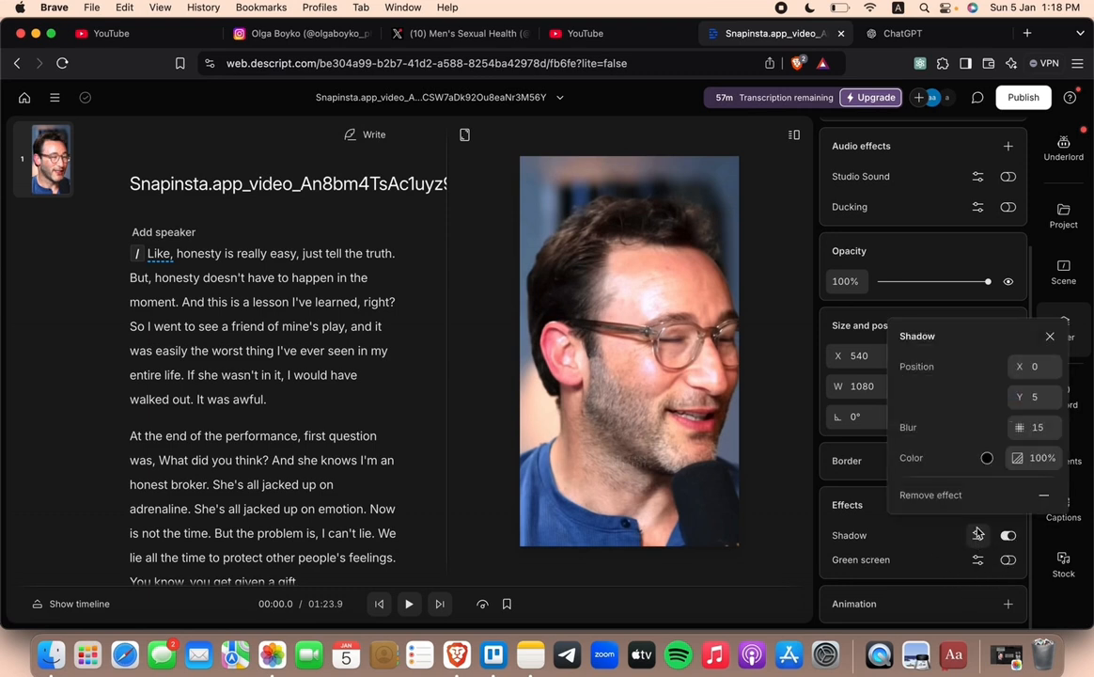
left_click(987, 459)
left_click(887, 376)
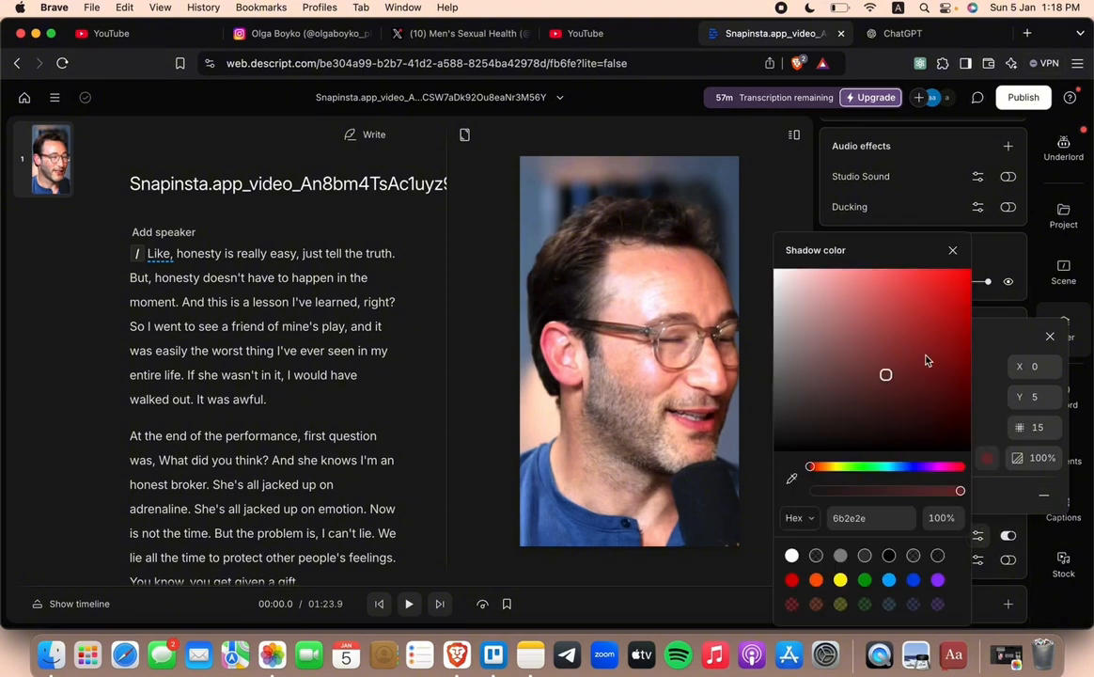
left_click(952, 251)
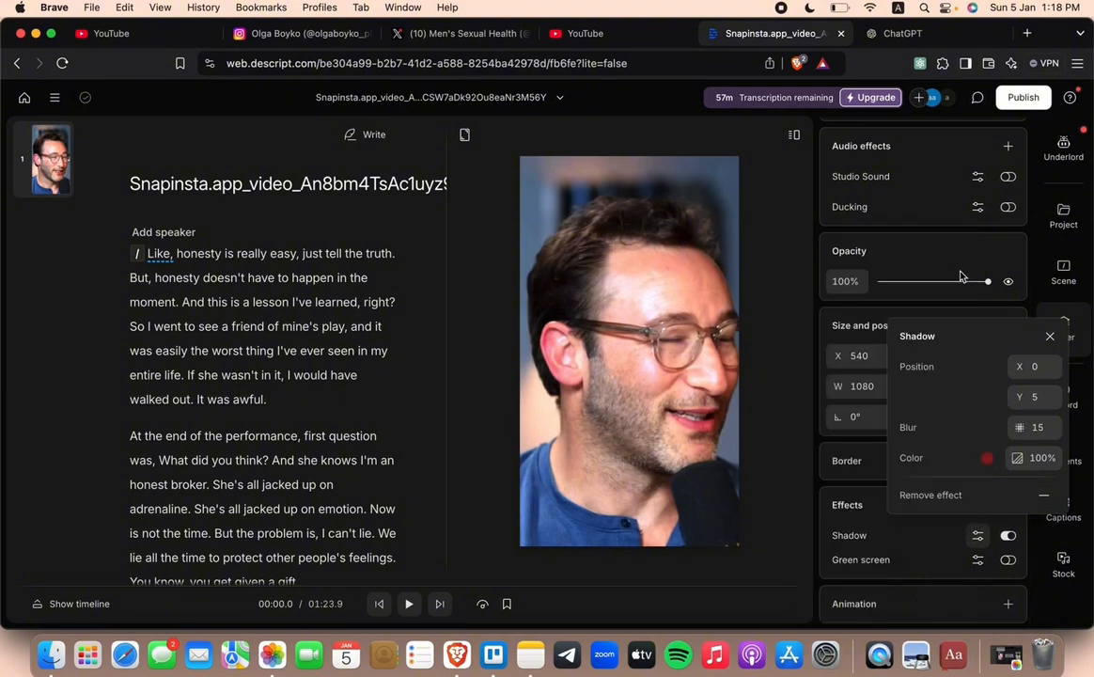
left_click(1050, 335)
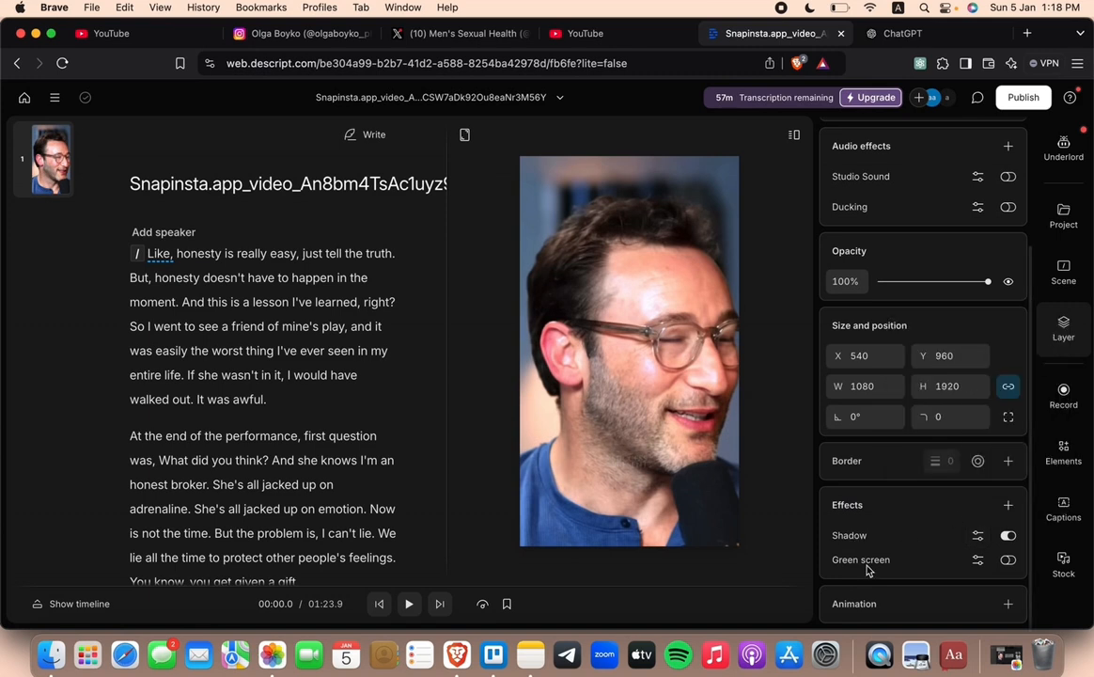
Step: Add a custom animation to the script layer and enlarge the layer to about 1197 × 2129 at the starting keyframe
left_click(891, 607)
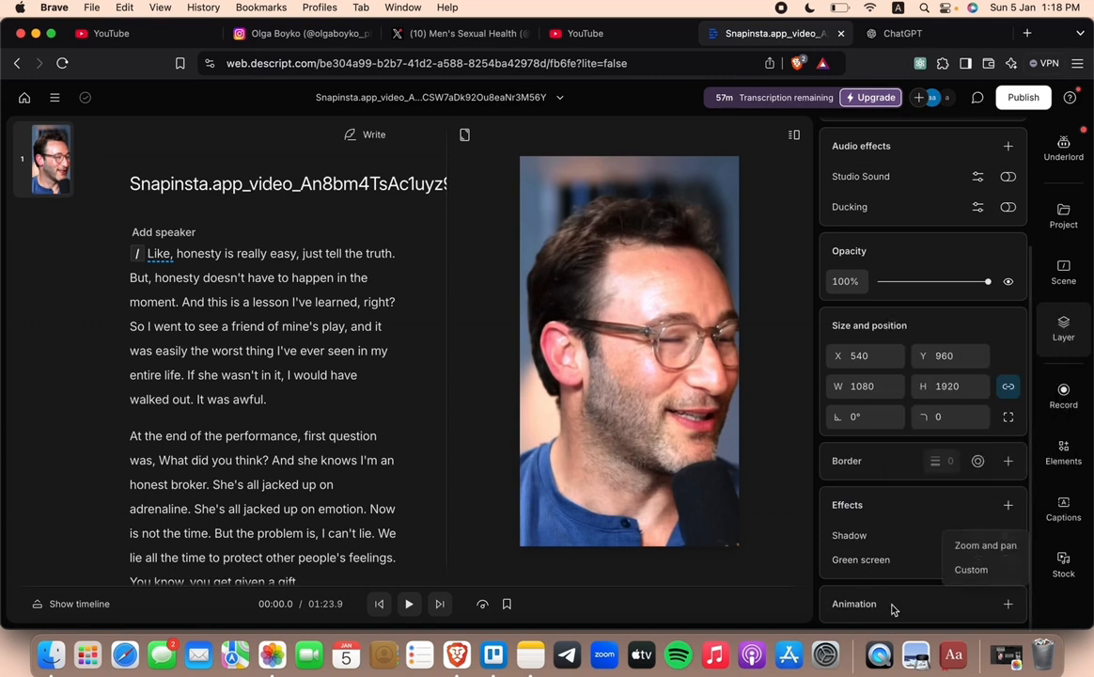
left_click(980, 553)
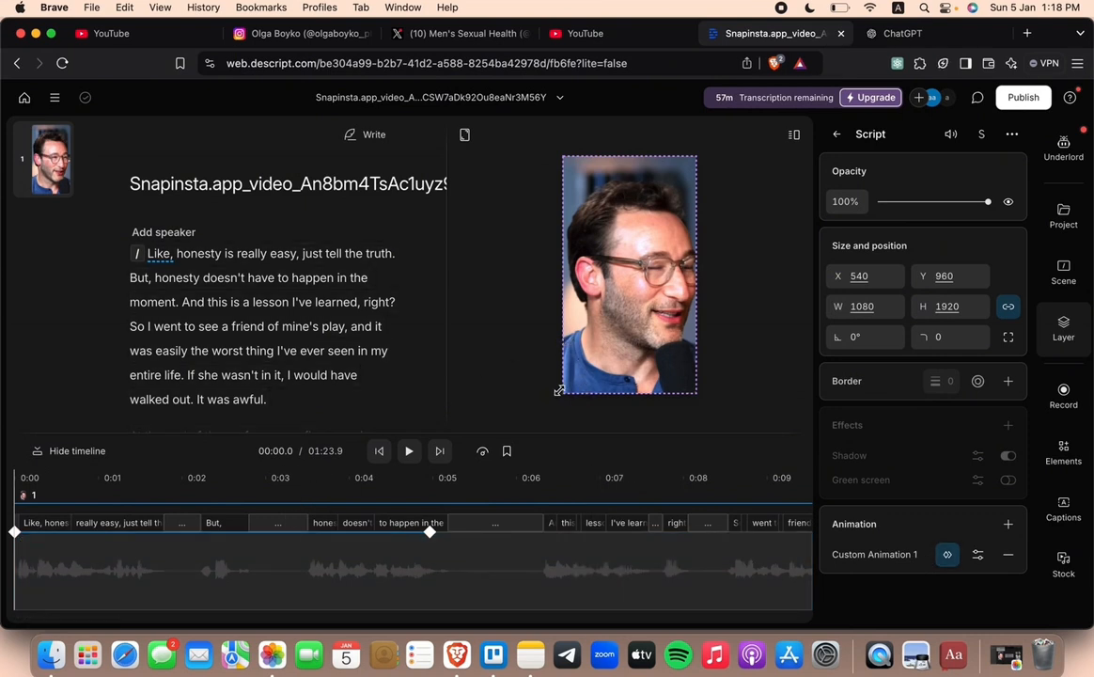
left_click_drag(559, 390, 548, 418)
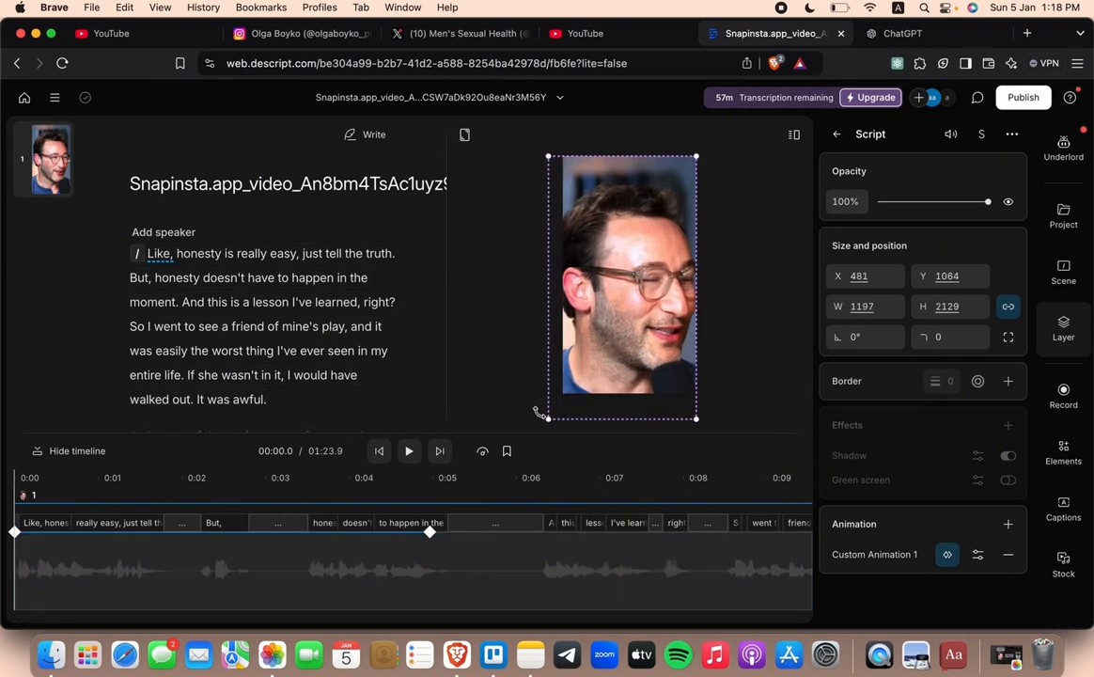
Step: Center the enlarged script layer horizontally at X 540 and move the playhead to 1.1 seconds within the animation
right_click(579, 360)
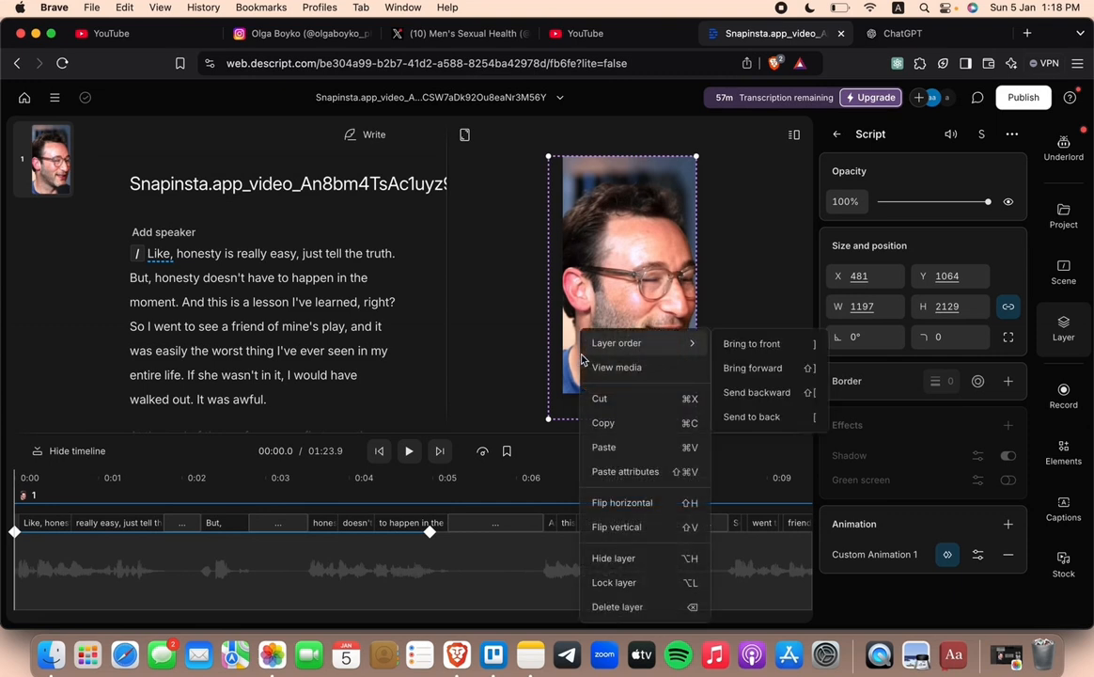
left_click(580, 293)
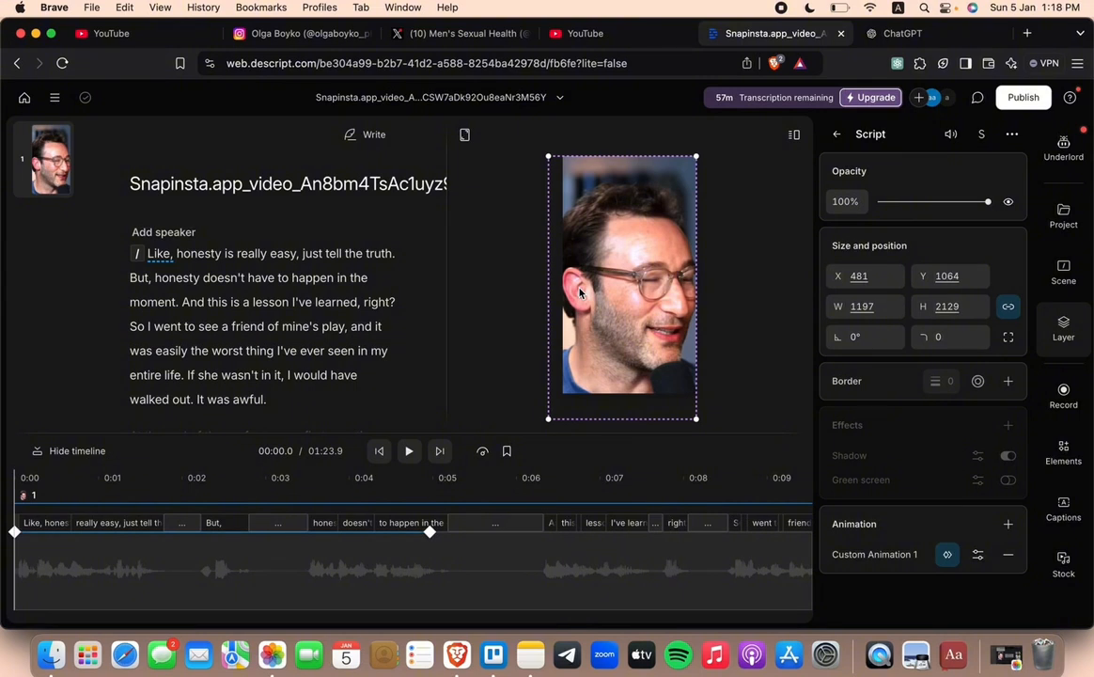
left_click_drag(605, 253, 613, 247)
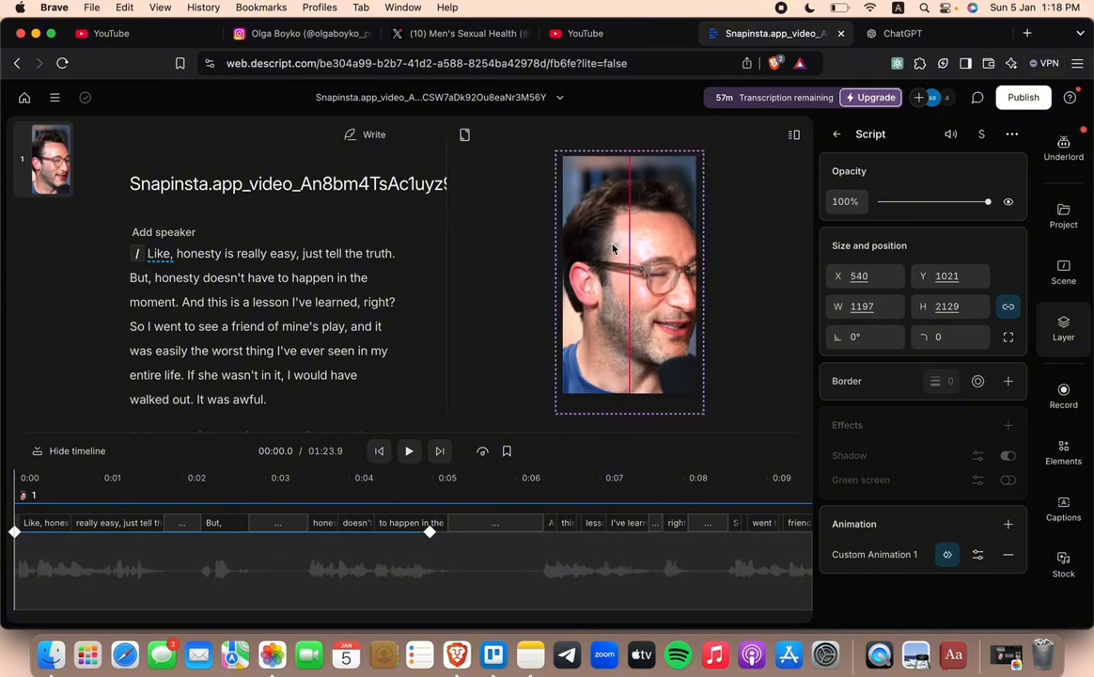
left_click(110, 484)
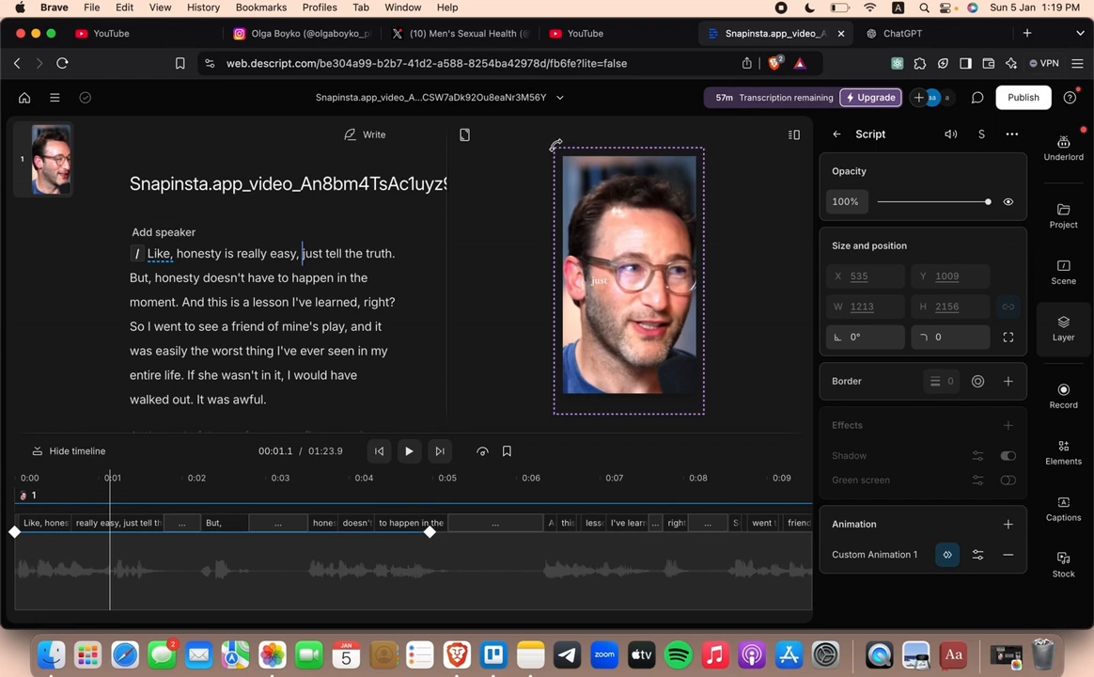
mouse_move(555, 146)
left_mouse_down()
mouse_move(629, 124)
mouse_move(557, 148)
left_mouse_up()
Step: Add the Curved Arrow annotation from the elements library over the opening part of the video
left_click(1065, 398)
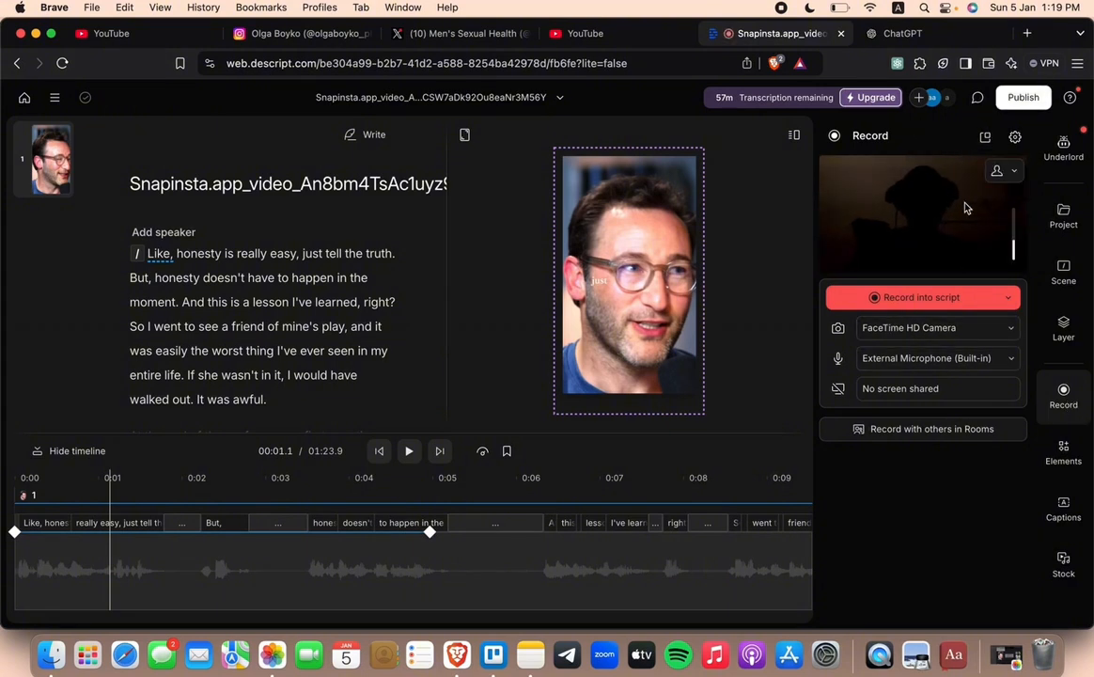
left_click(1064, 459)
scroll(891, 398, "down", 5)
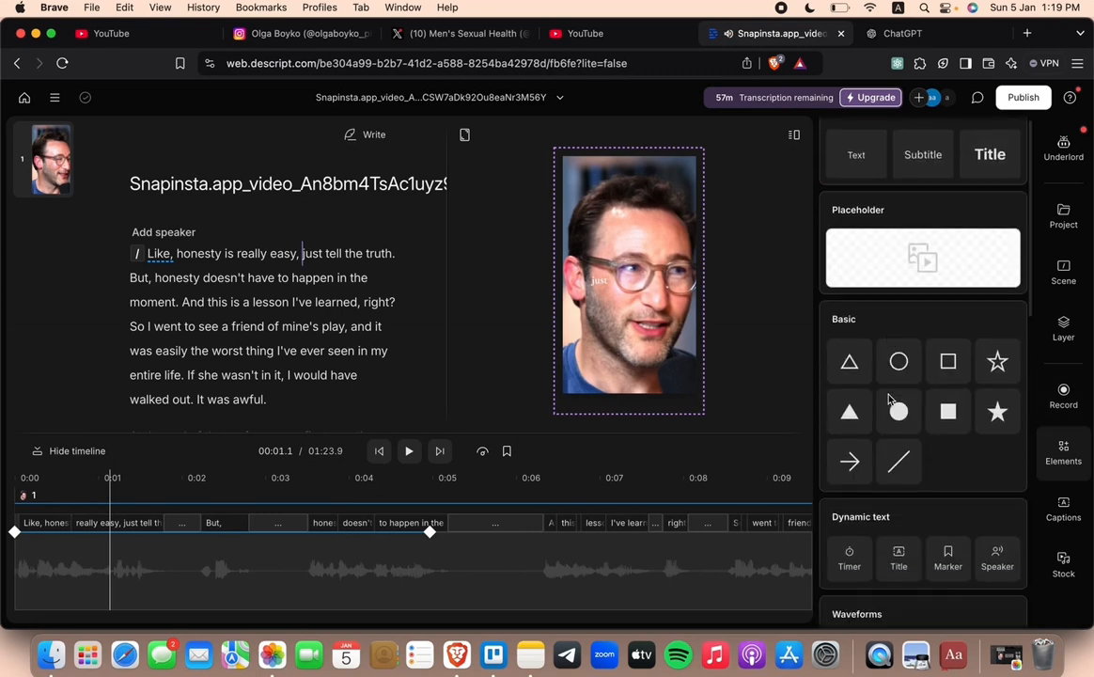
scroll(891, 402, "down", 4)
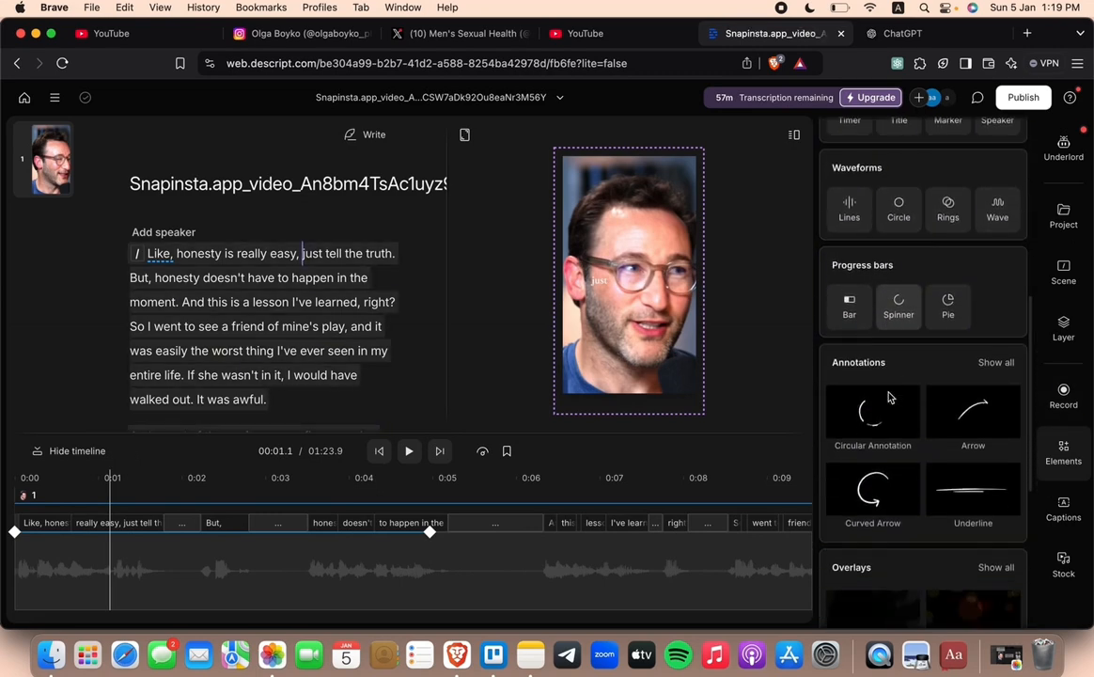
left_click(874, 430)
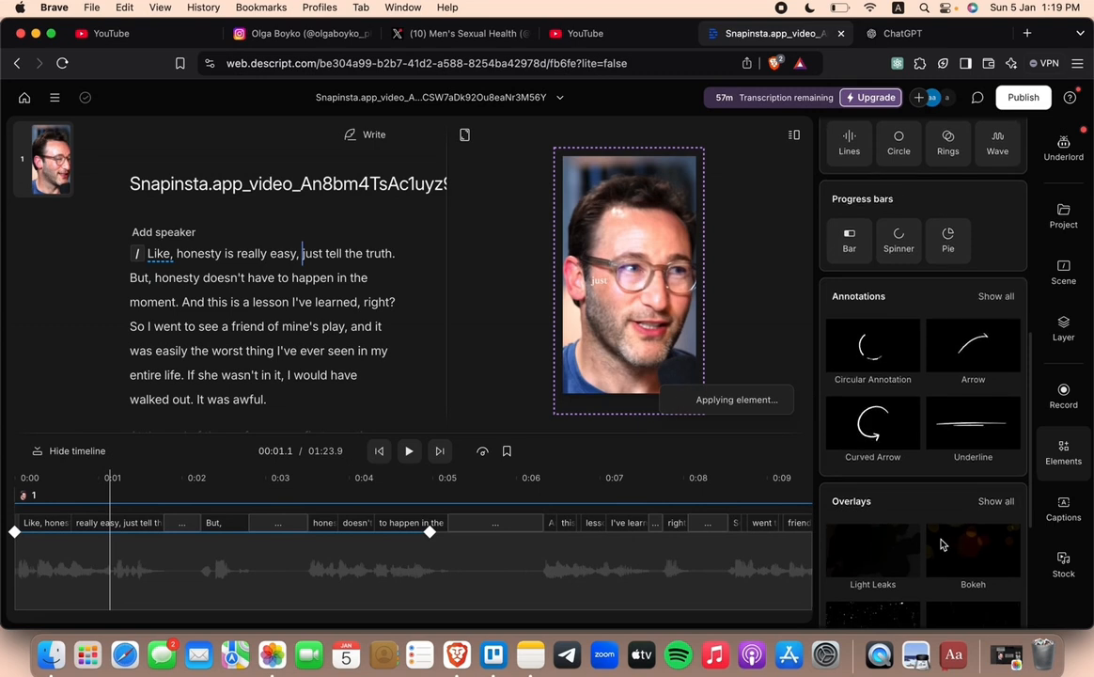
scroll(961, 465, "down", 3)
Step: Apply the Modern yellow waveform caption style to all scenes
left_click(1077, 507)
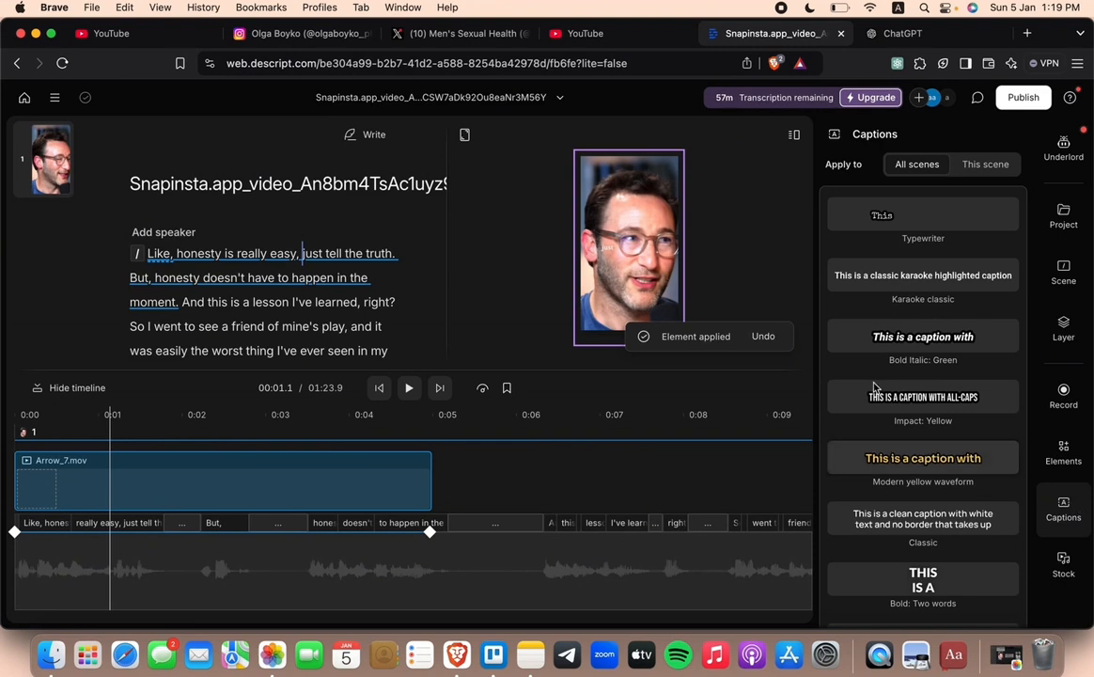
scroll(863, 353, "down", 4)
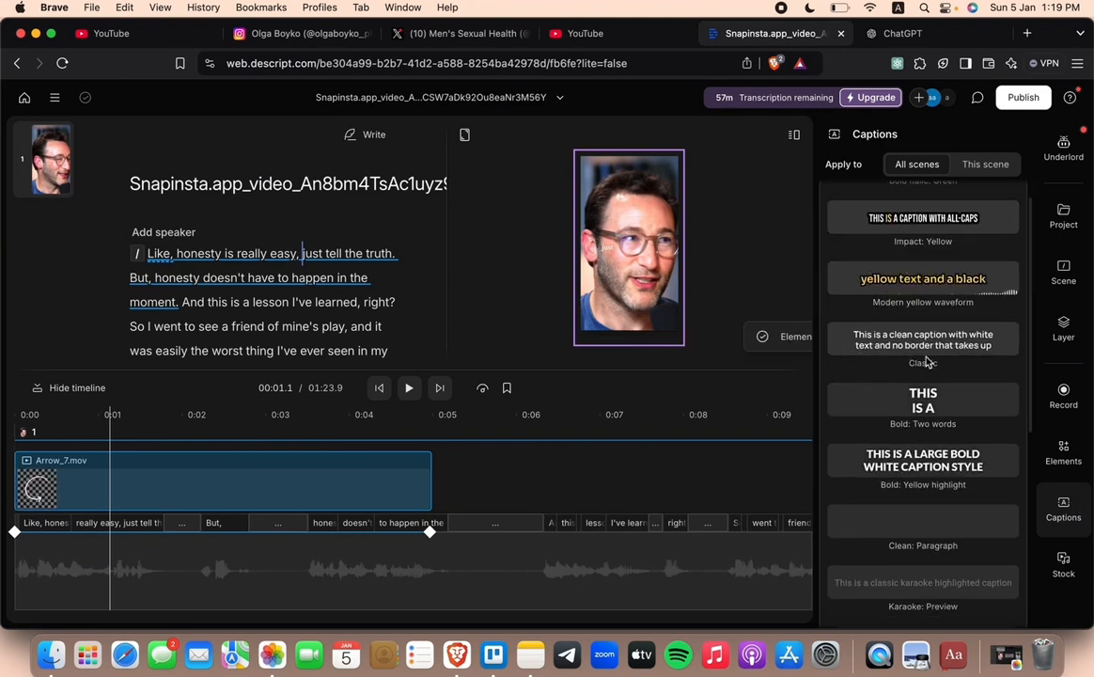
left_click(926, 299)
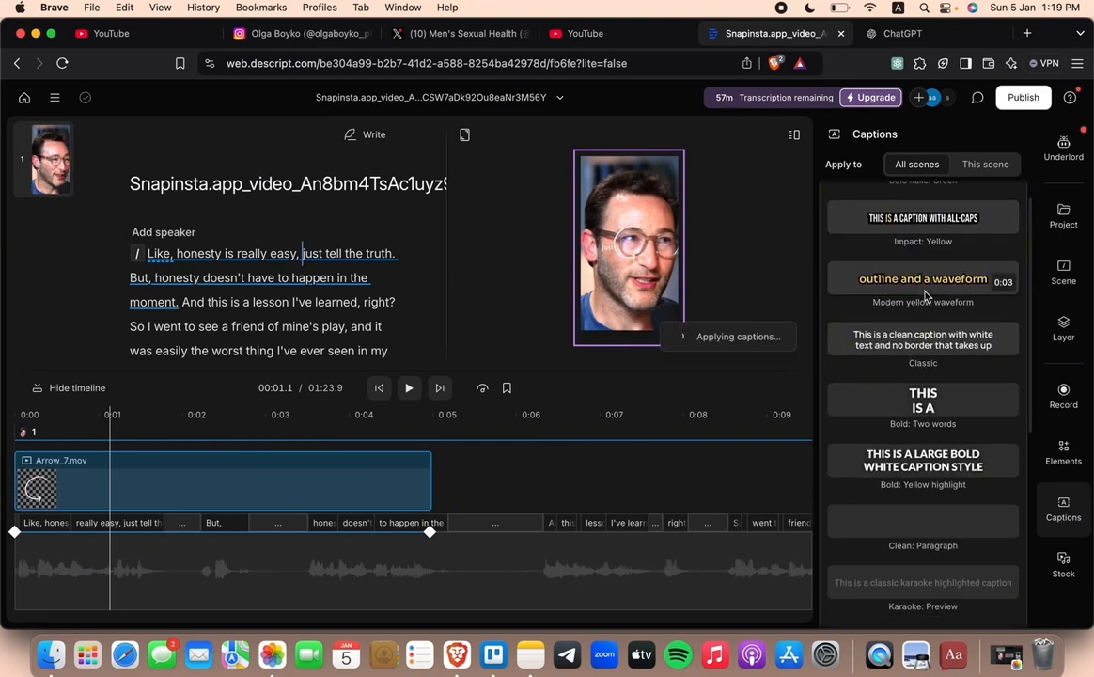
Step: Look through the stock visuals library, including videos, GIPHY GIFs, images, GIPHY stickers and backgrounds
left_click(1065, 567)
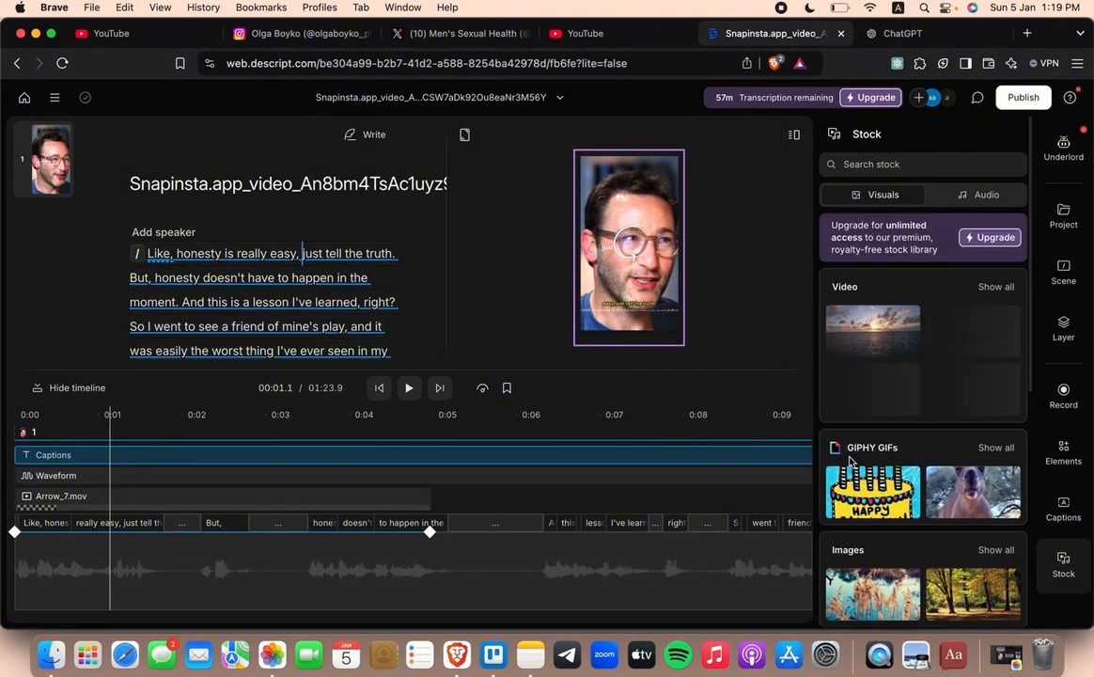
scroll(864, 454, "down", 1)
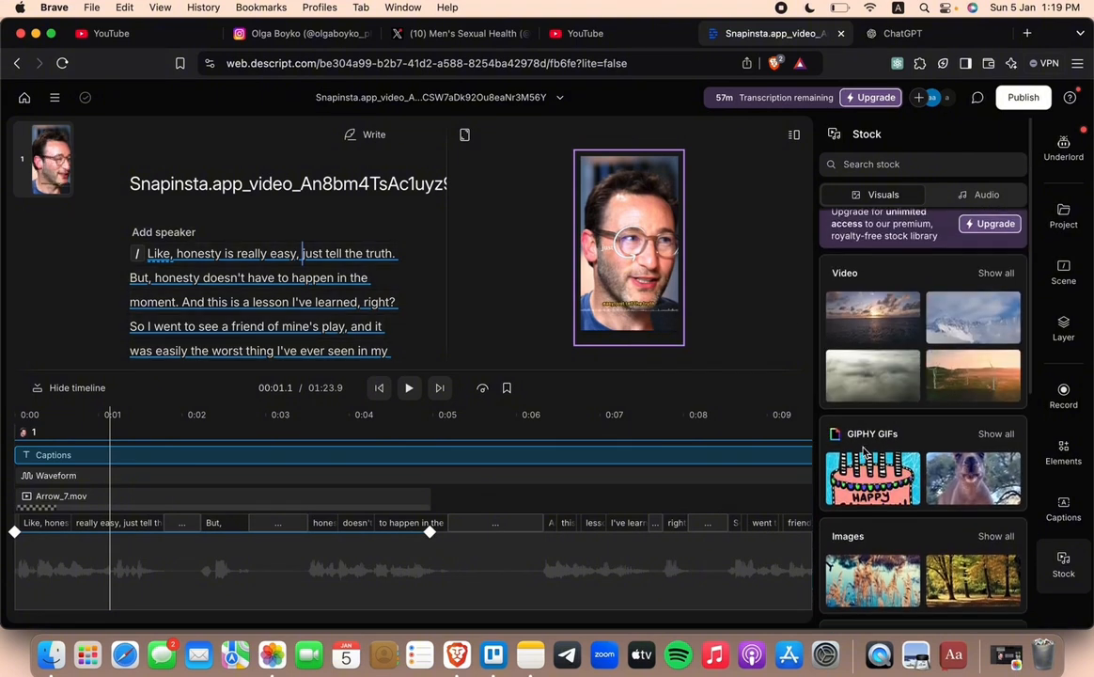
scroll(879, 324, "down", 4)
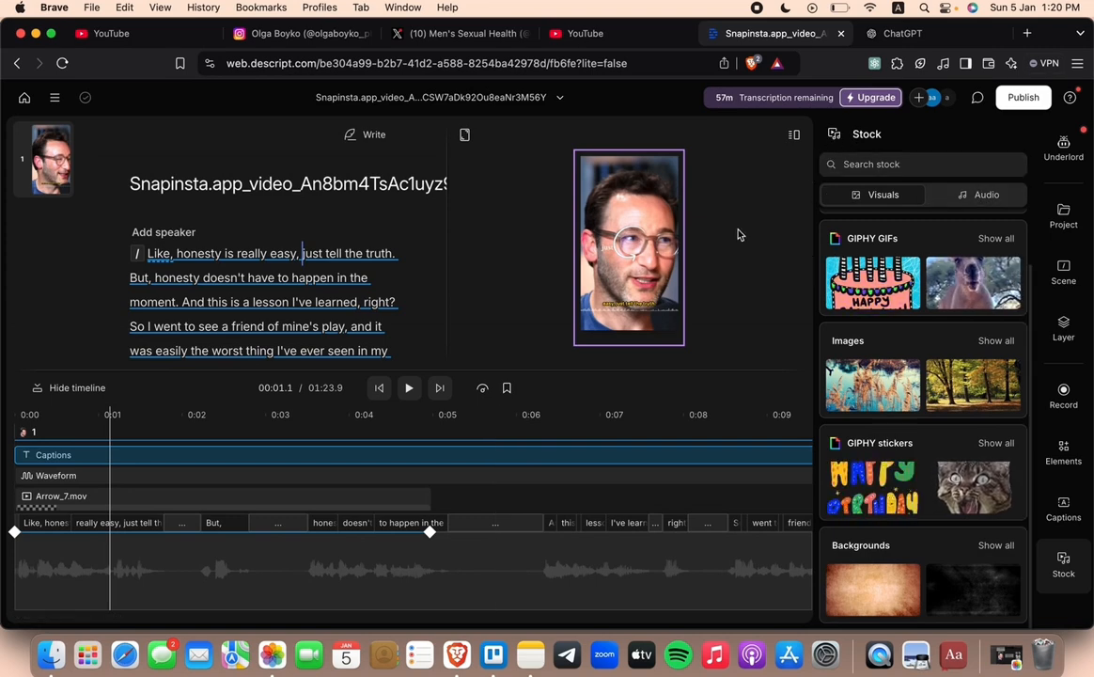
scroll(740, 235, "up", 2)
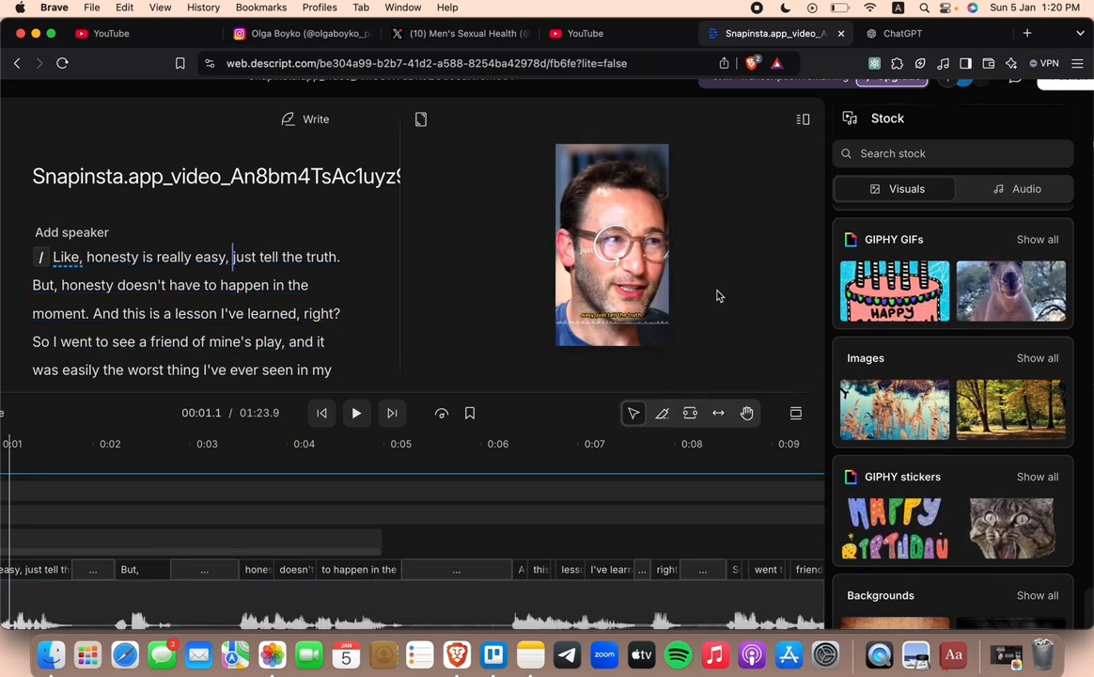
scroll(715, 295, "down", 2)
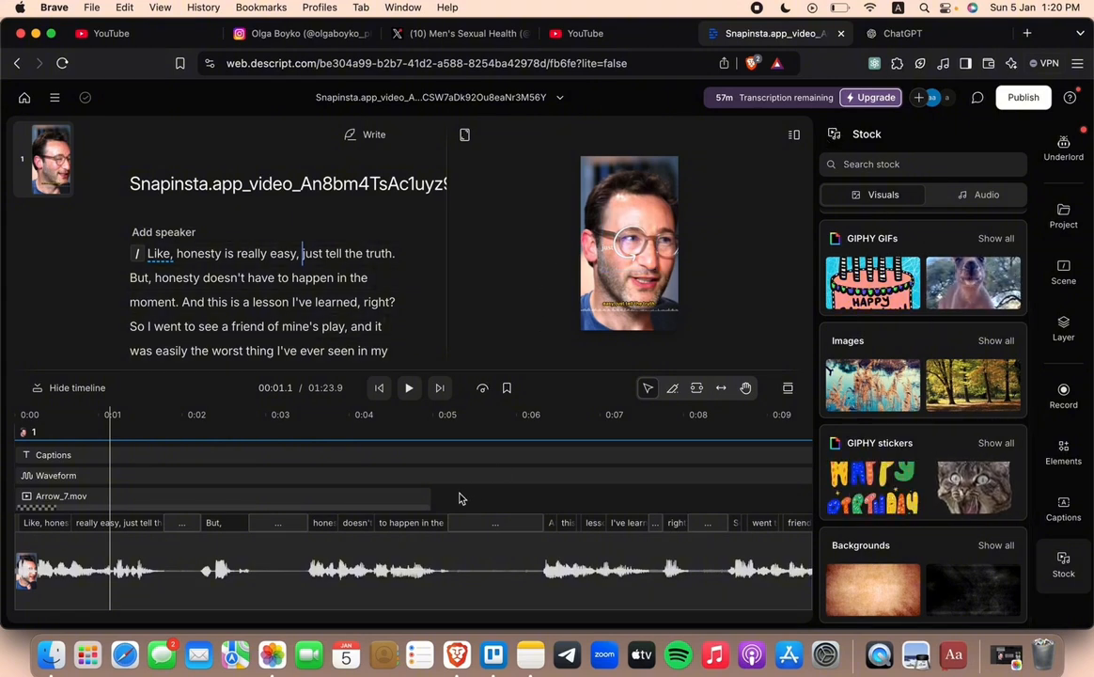
left_click(246, 558)
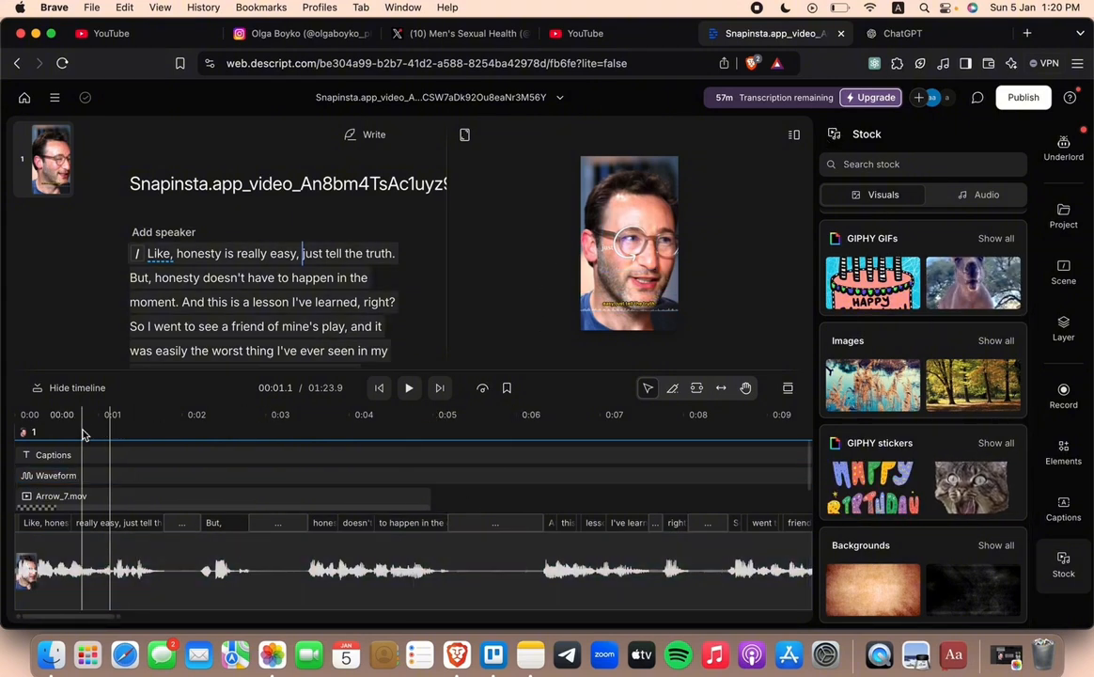